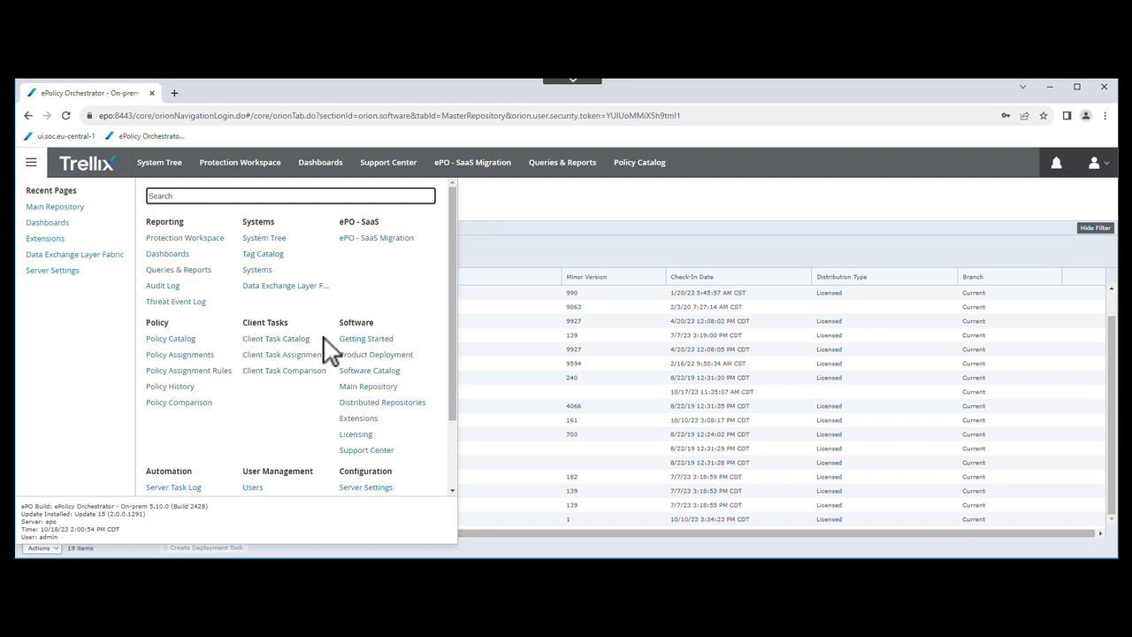
- View the installed extensions, and open the Software Catalog
{"action": "left_click", "coordinate": [362, 420]}
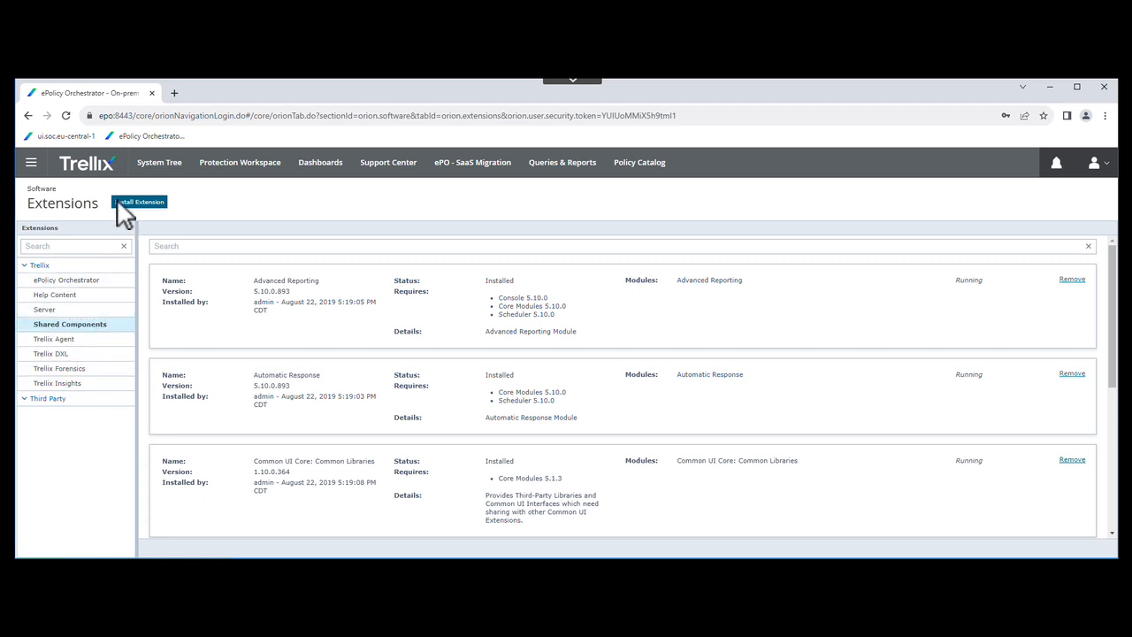
{"action": "left_click", "coordinate": [31, 168]}
{"action": "left_click", "coordinate": [392, 383]}
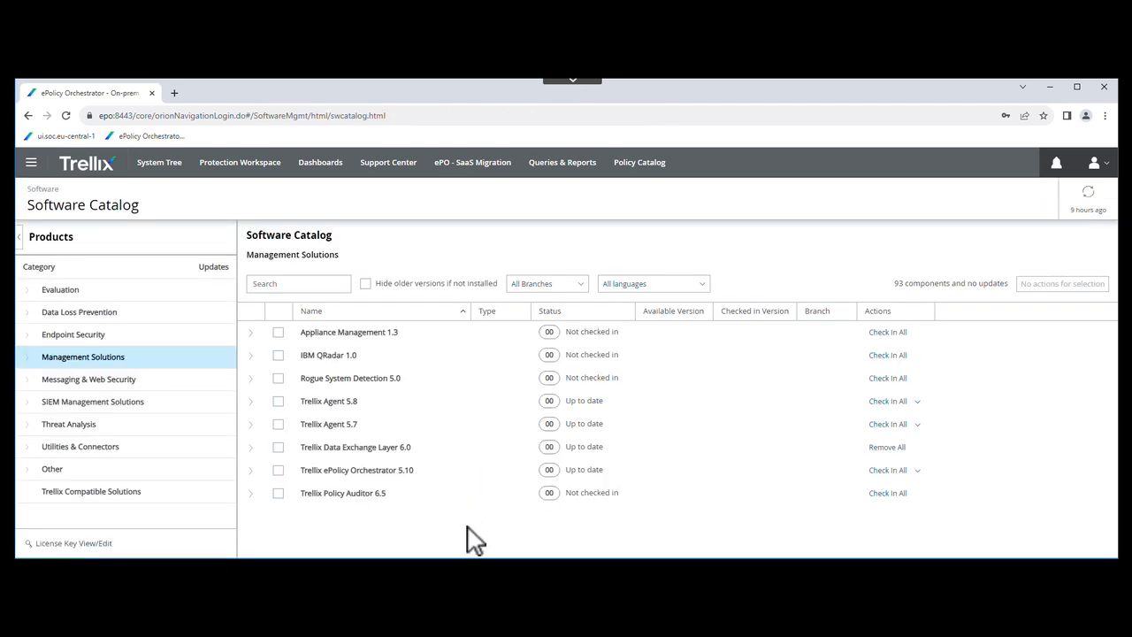
- In the Threat Analysis category, expand Trellix Endpoint Detection and Response 4.1 and look through its components
{"action": "left_click", "coordinate": [28, 427]}
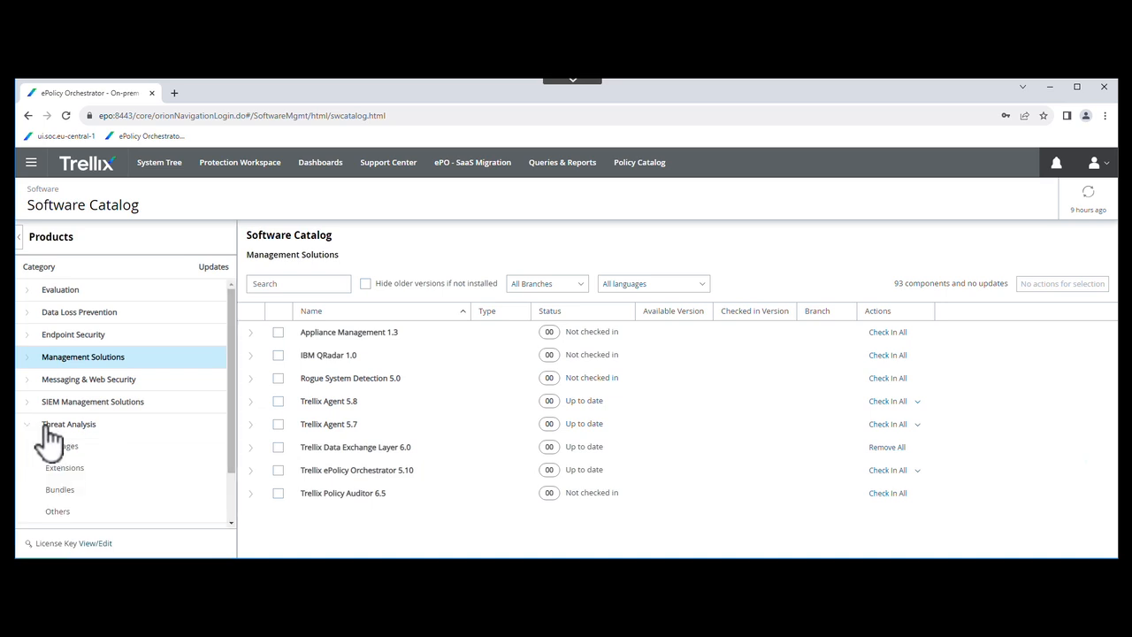
{"action": "left_click", "coordinate": [70, 425]}
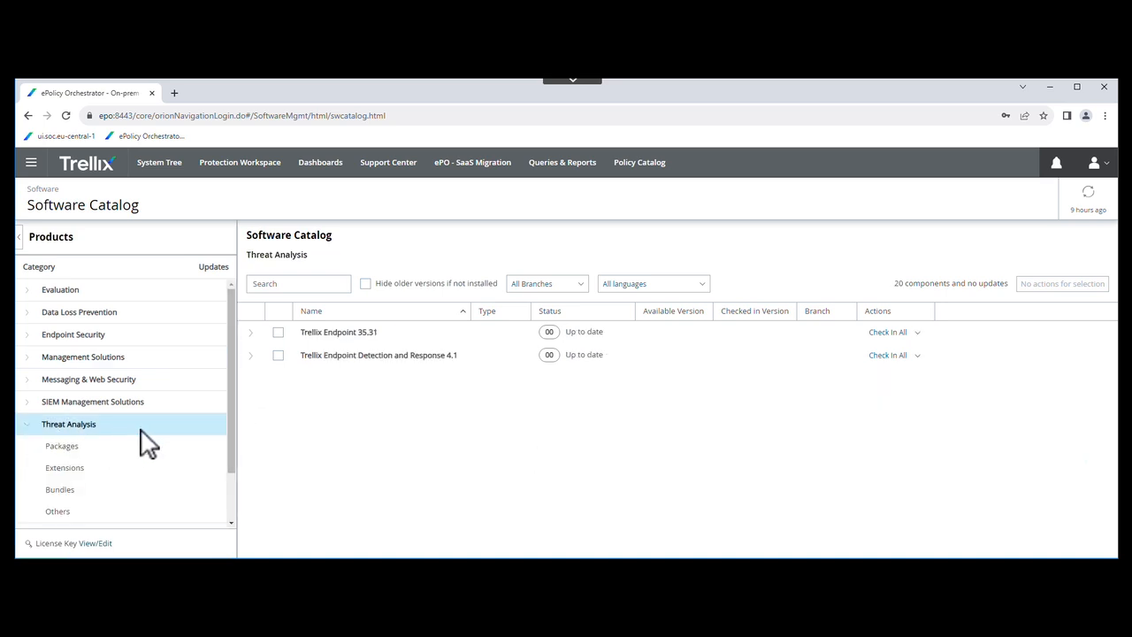
{"action": "left_click", "coordinate": [253, 357]}
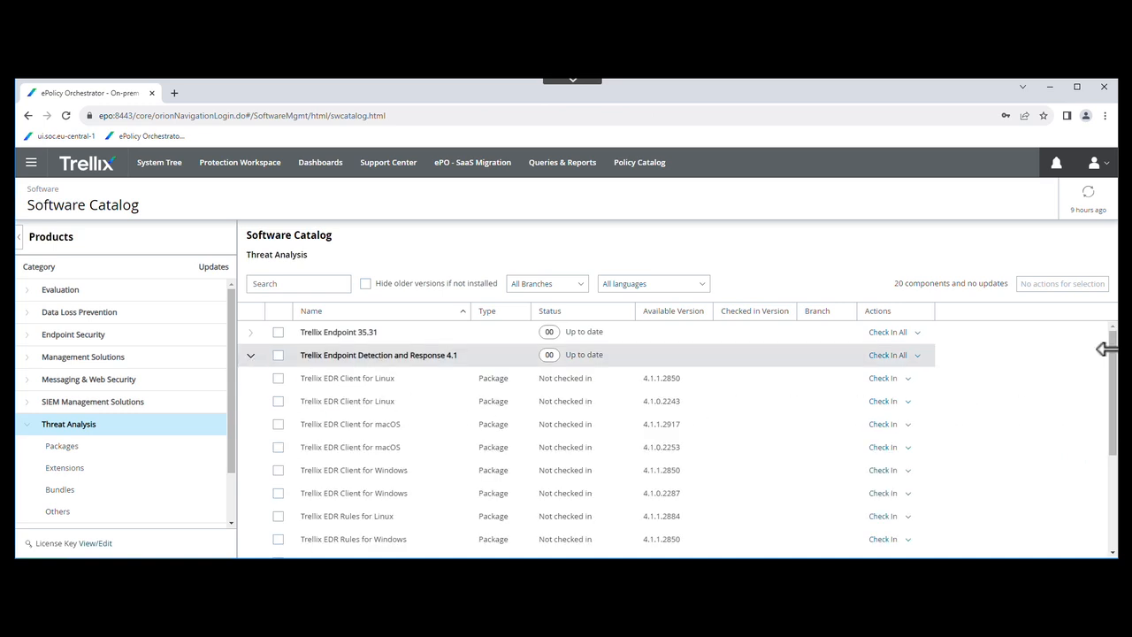
{"action": "scroll", "coordinate": [1116, 361], "scroll_direction": "down", "scroll_amount": 2}
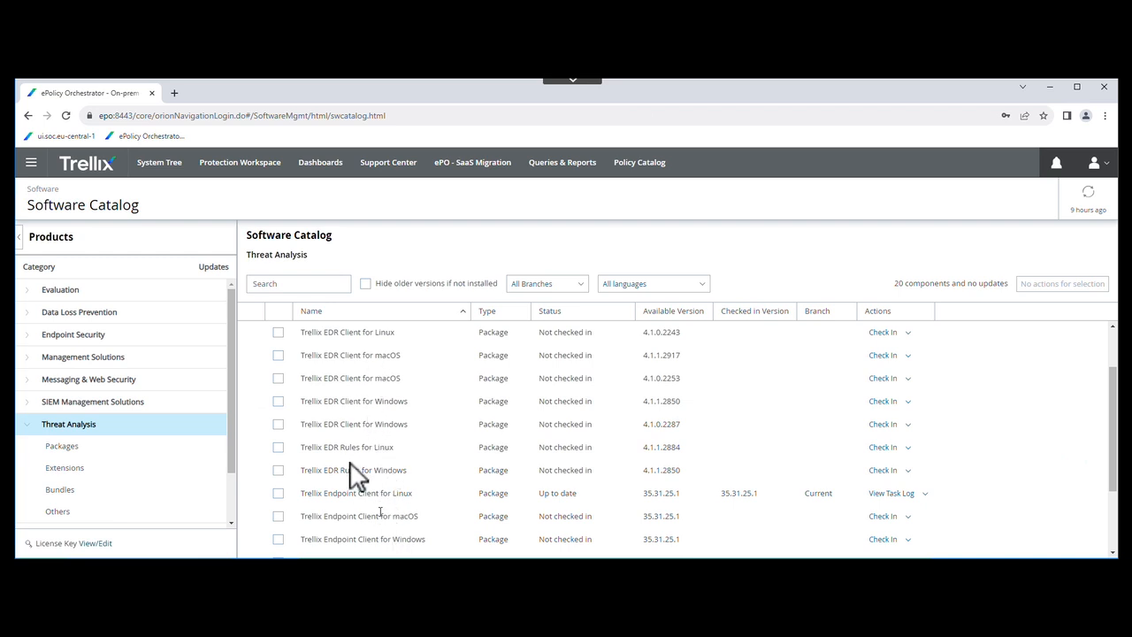
{"action": "scroll", "coordinate": [329, 434], "scroll_direction": "up", "scroll_amount": 2}
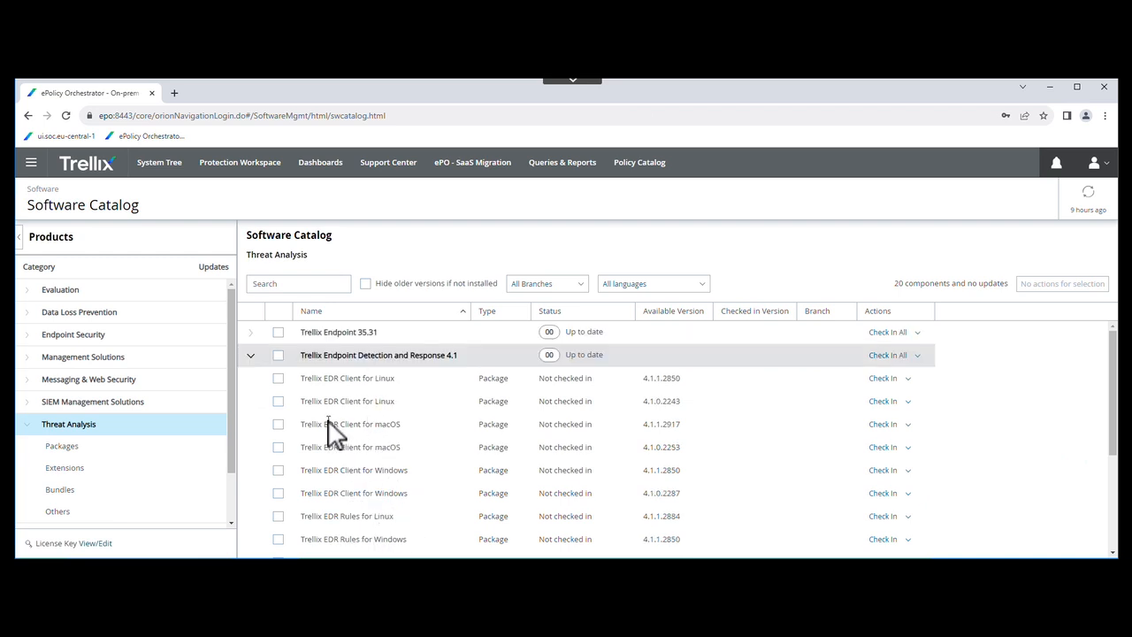
- Check in all components of Trellix Endpoint Detection and Response 4.1 to the Current branch, accepting the license agreement and reviewing the component list
{"action": "left_click", "coordinate": [278, 356]}
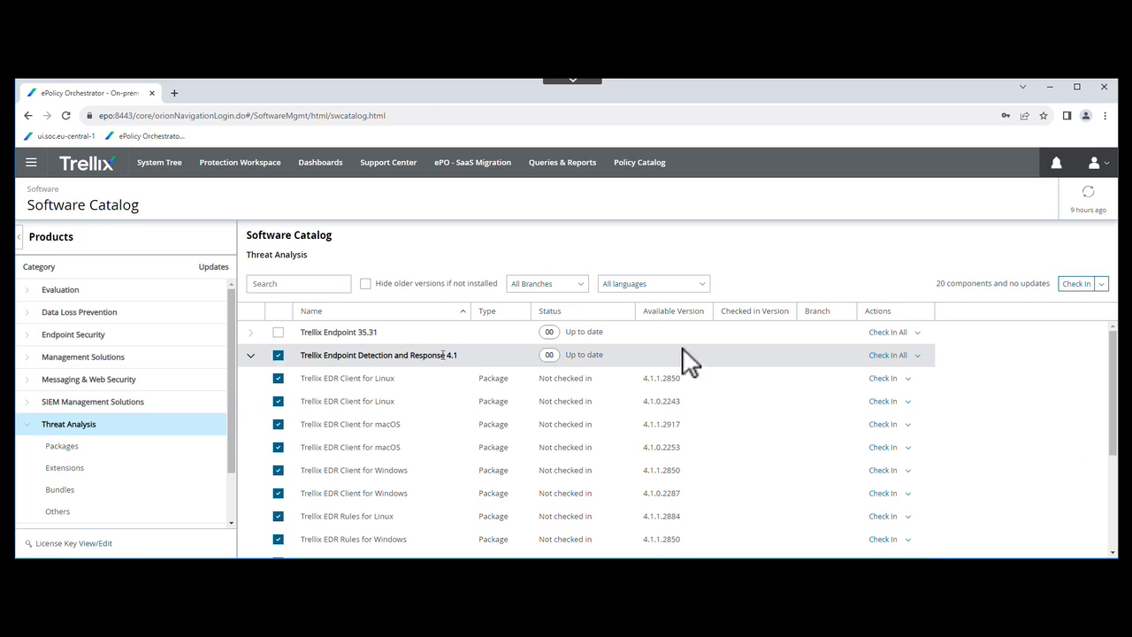
{"action": "left_click", "coordinate": [896, 358]}
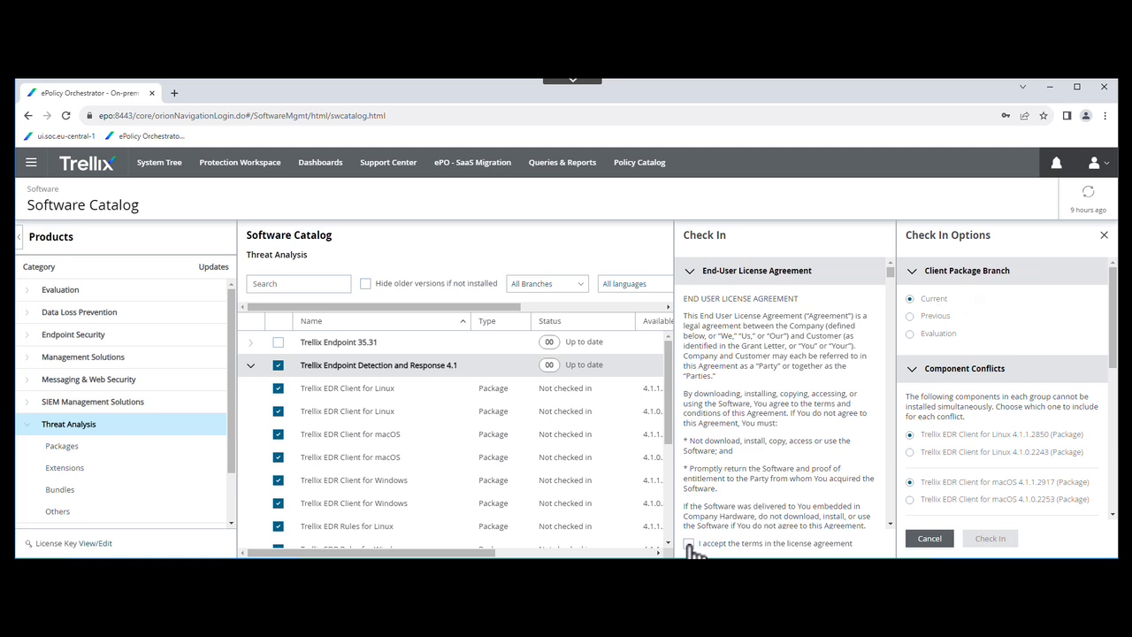
{"action": "left_click", "coordinate": [689, 543]}
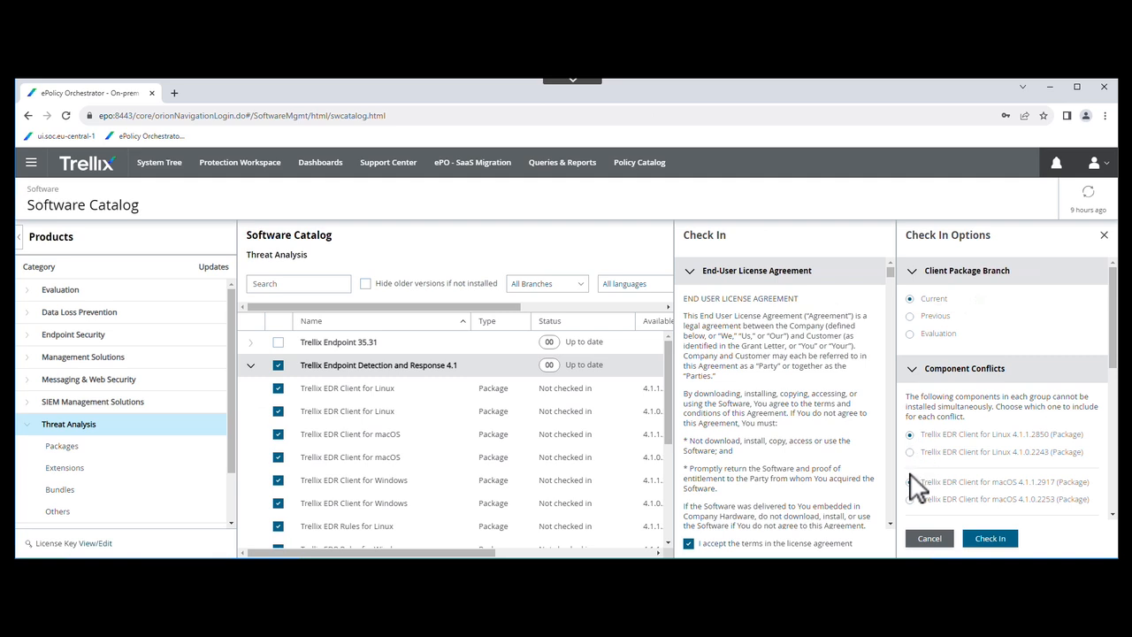
{"action": "left_click", "coordinate": [995, 539]}
{"action": "left_click_drag", "start_coordinate": [1115, 358], "coordinate": [1113, 403]}
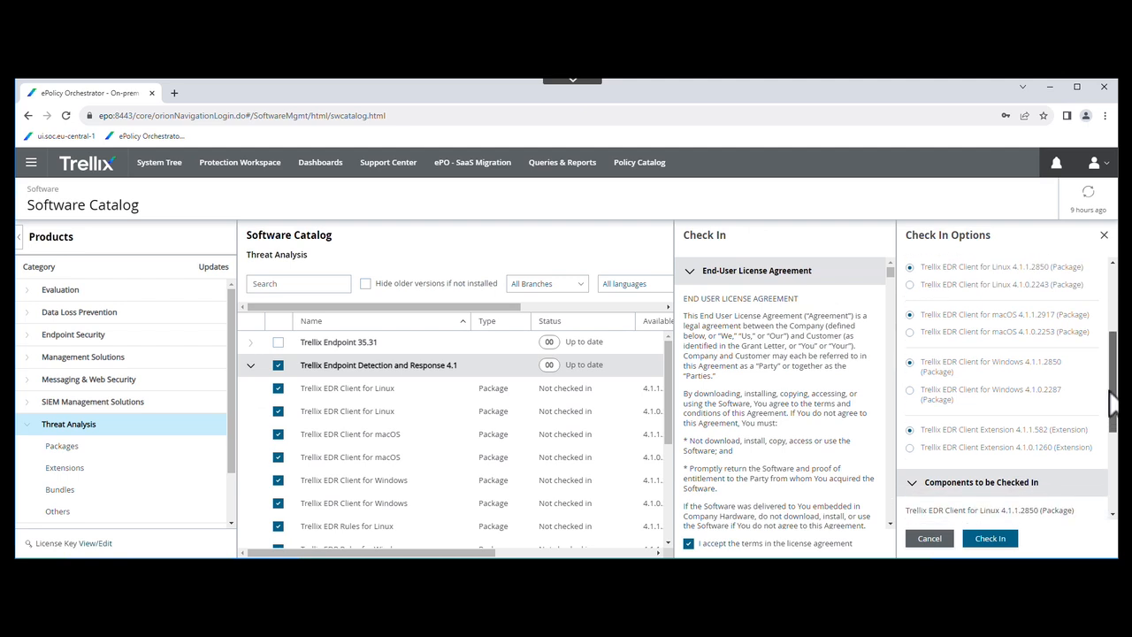
{"action": "left_click_drag", "start_coordinate": [1113, 402], "coordinate": [1107, 485]}
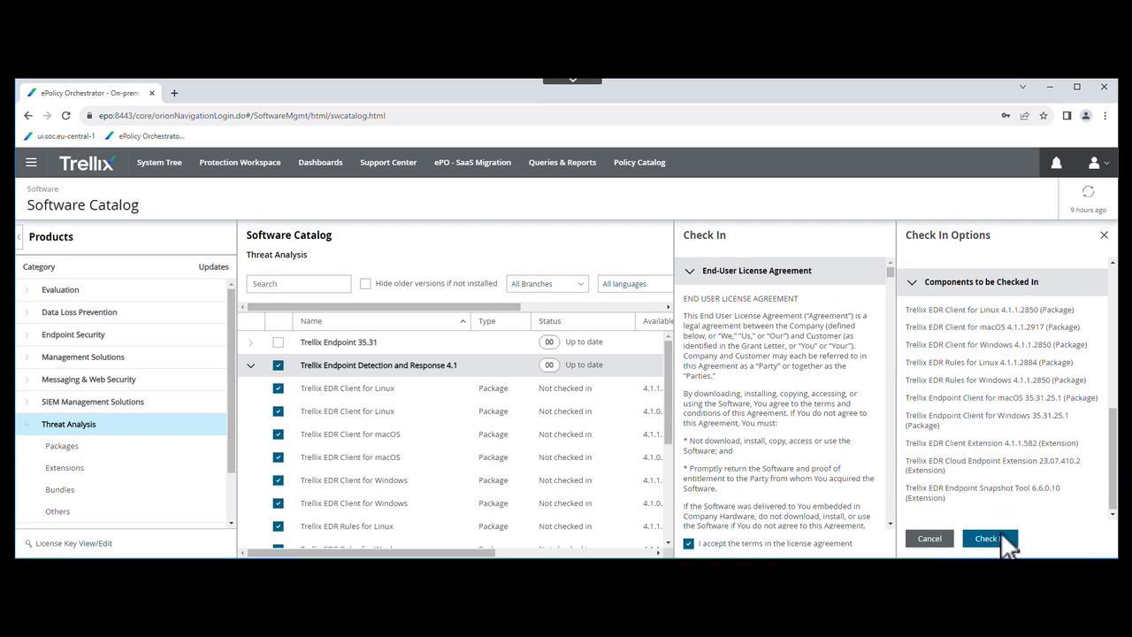
{"action": "left_click", "coordinate": [993, 539]}
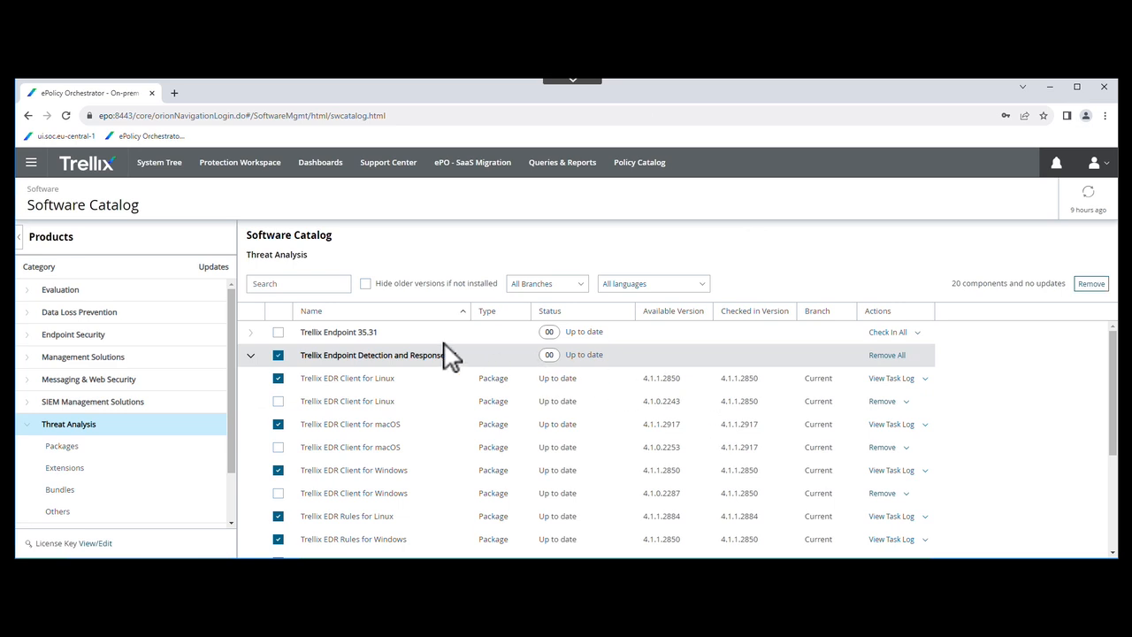
- Look through the Main Repository for the newly checked-in EDR client, rules and snapshot tool packages
{"action": "left_click", "coordinate": [34, 164]}
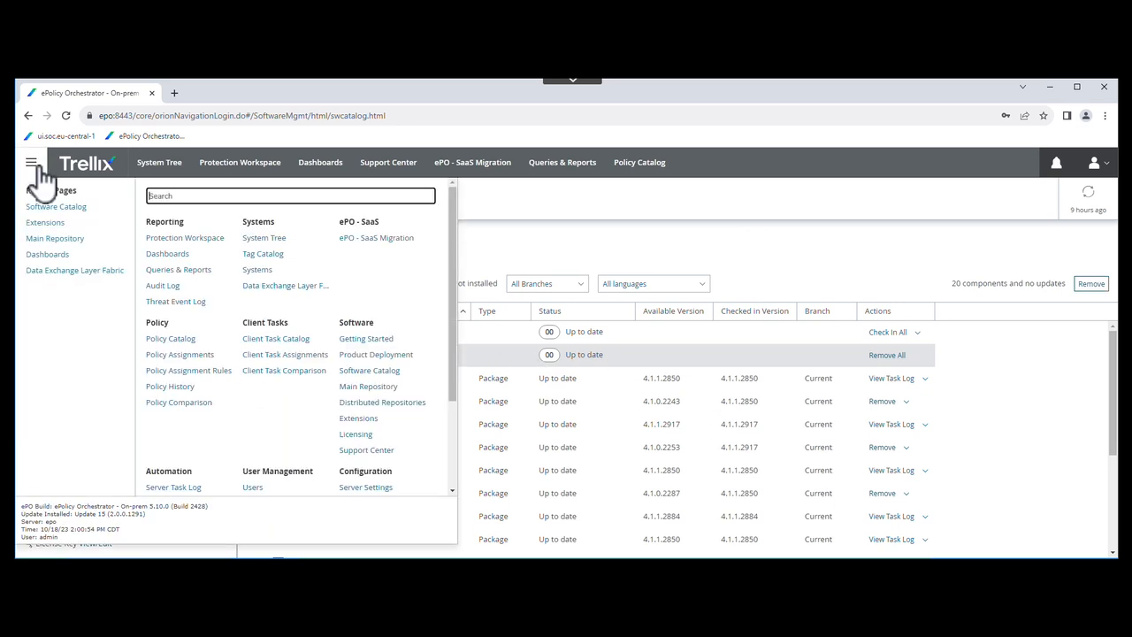
{"action": "left_click", "coordinate": [69, 239]}
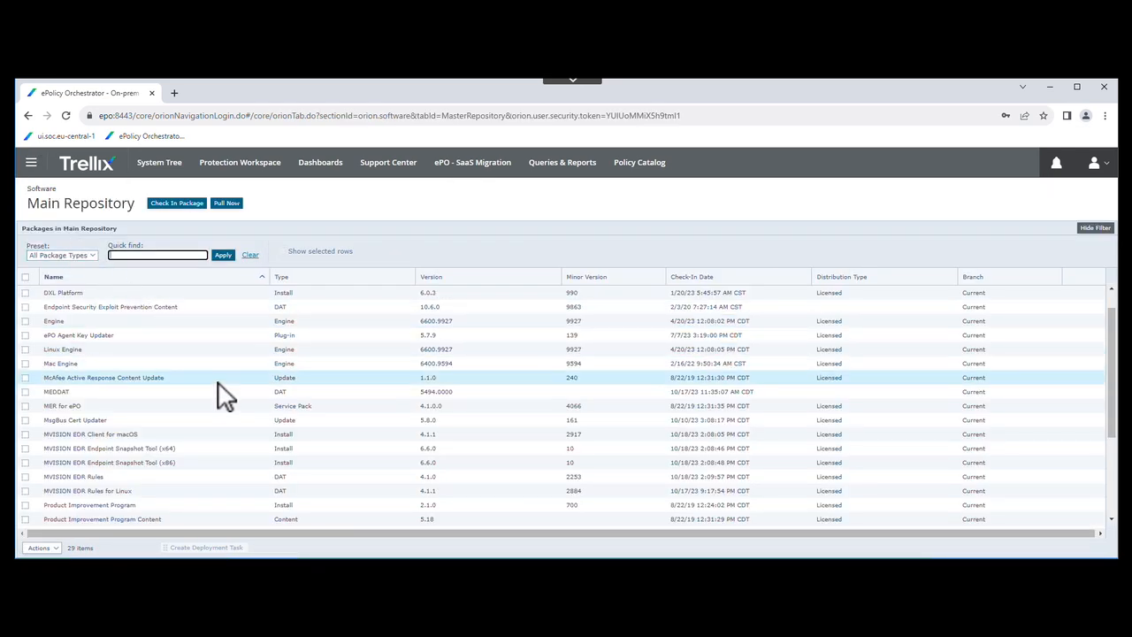
{"action": "scroll", "coordinate": [247, 424], "scroll_direction": "down", "scroll_amount": 2}
{"action": "scroll", "coordinate": [242, 418], "scroll_direction": "down", "scroll_amount": 1}
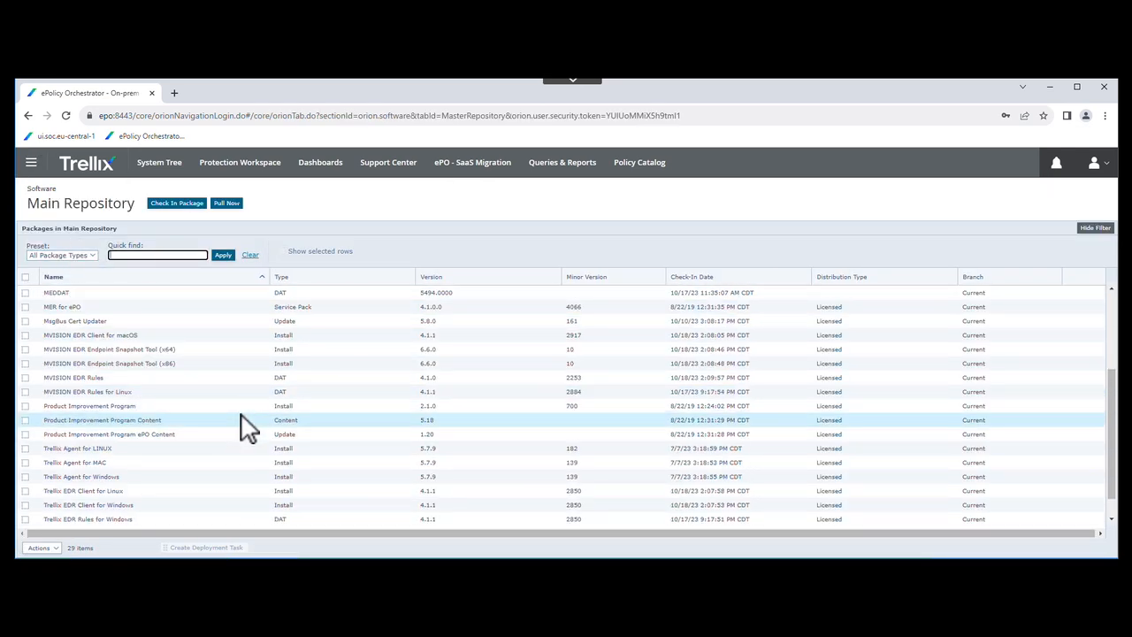
{"action": "scroll", "coordinate": [162, 500], "scroll_direction": "down", "scroll_amount": 1}
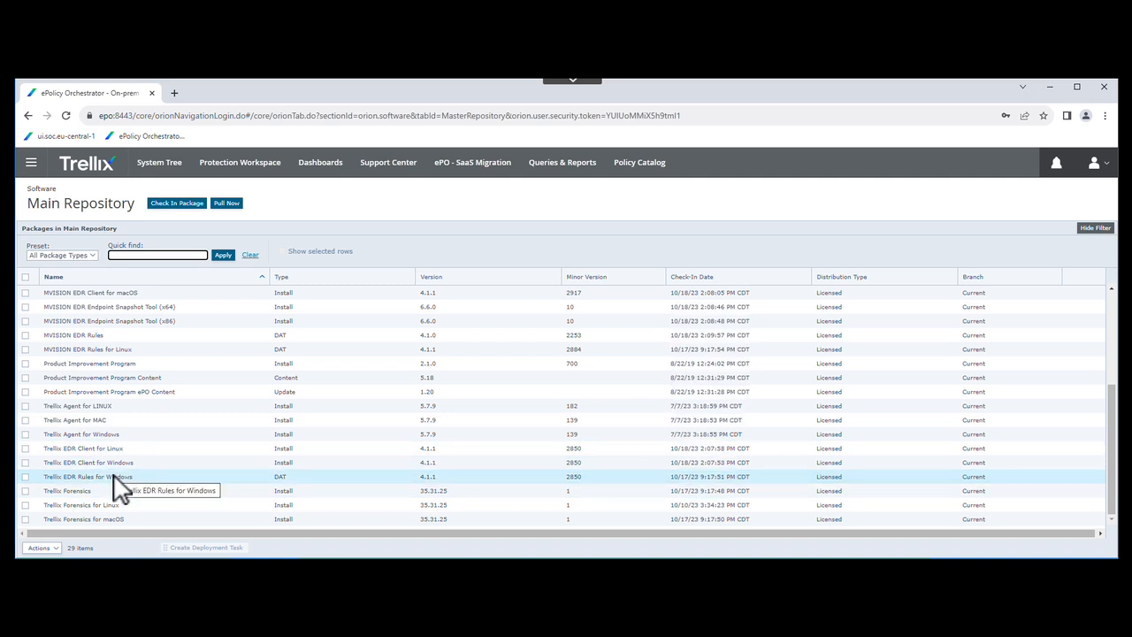
- Examine the installed extensions in the Trellix EDR, Trellix DXL and MVISION EDR groups
{"action": "left_click", "coordinate": [35, 167]}
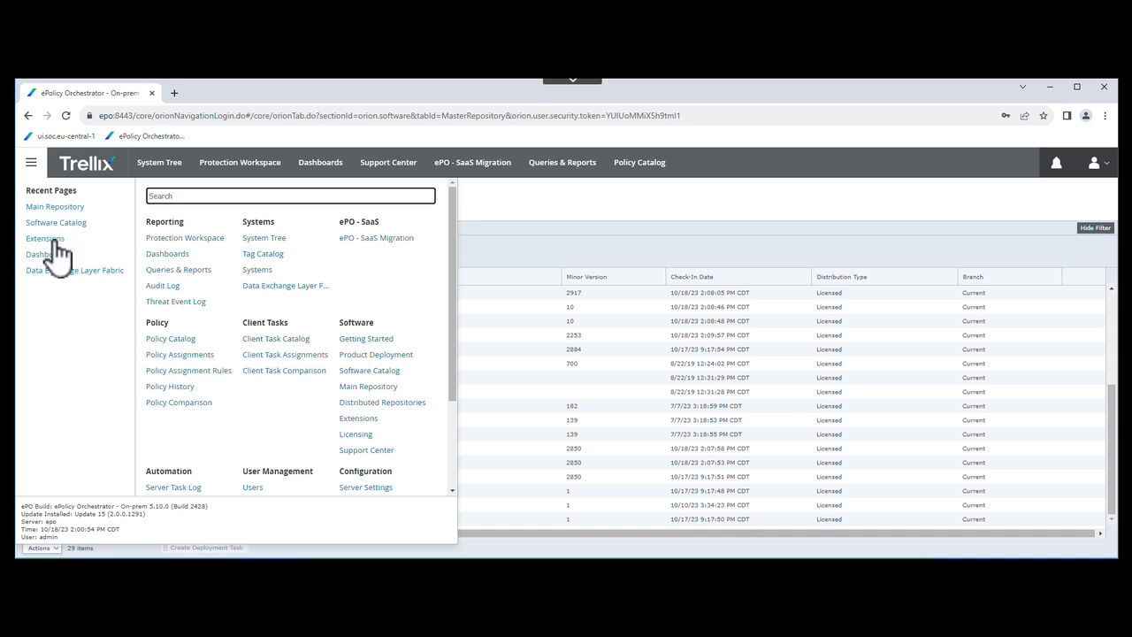
{"action": "left_click", "coordinate": [55, 238]}
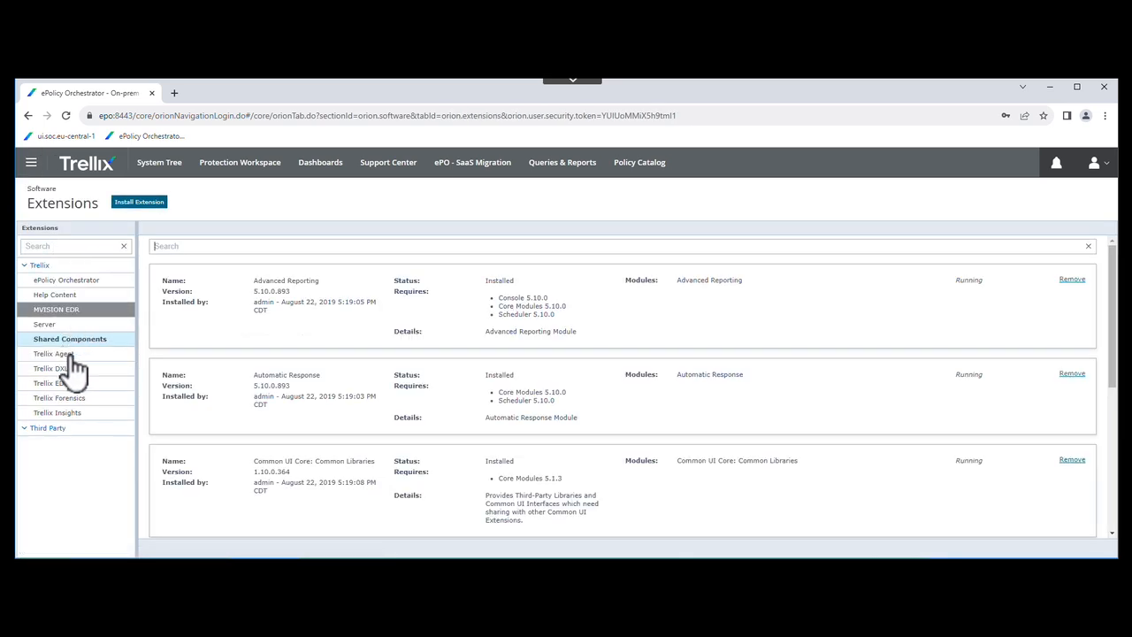
{"action": "left_click", "coordinate": [60, 384]}
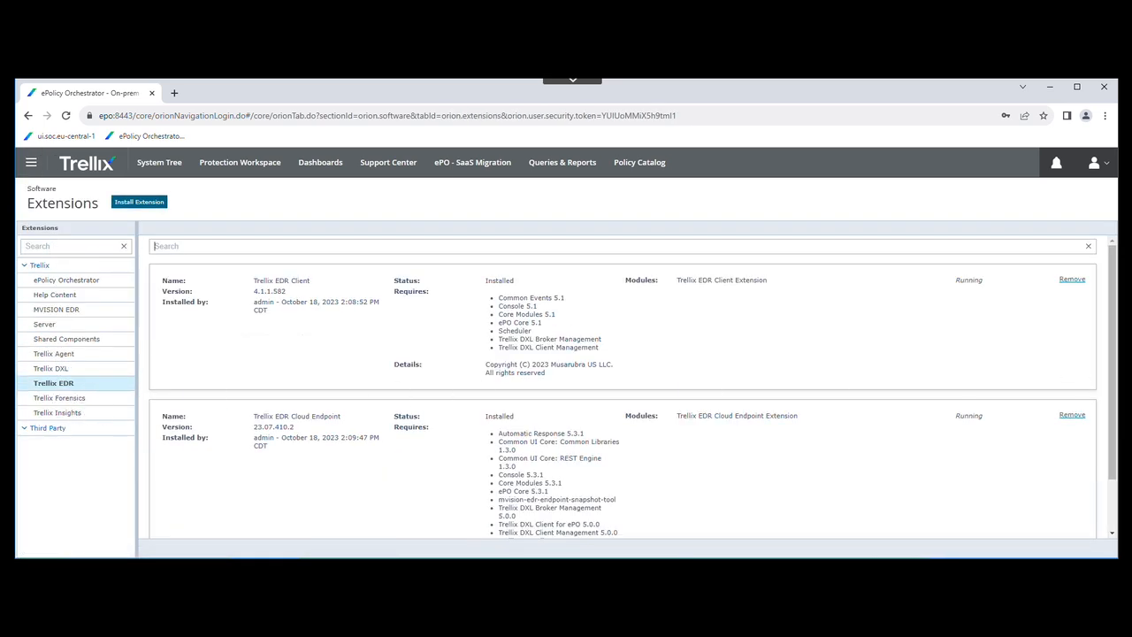
{"action": "left_click_drag", "start_coordinate": [1115, 276], "coordinate": [1113, 354]}
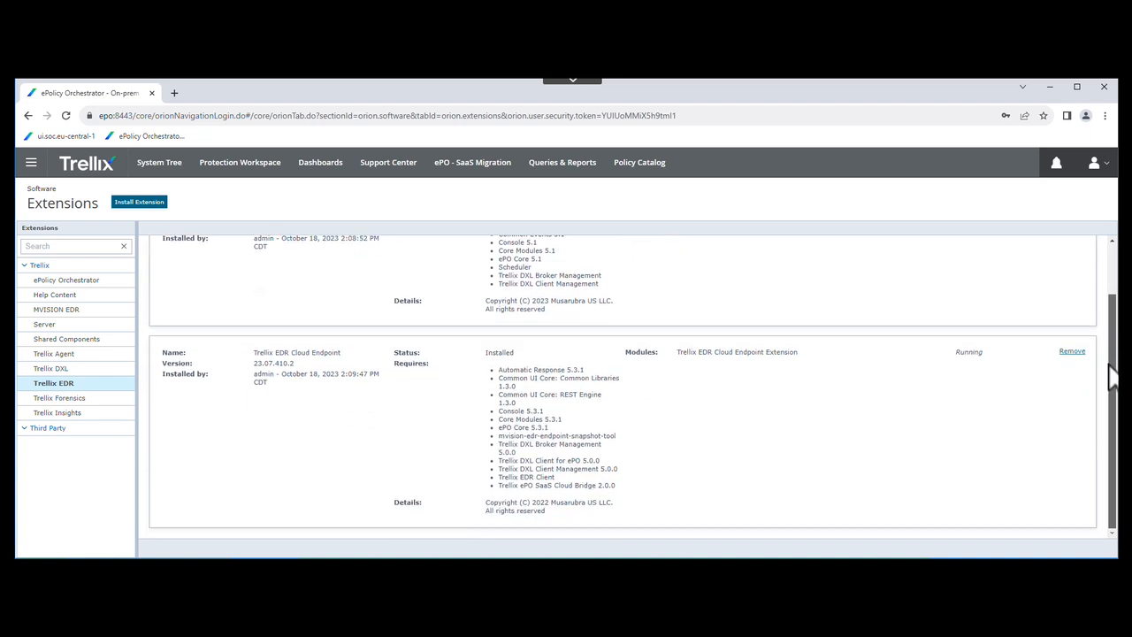
{"action": "left_click", "coordinate": [53, 370]}
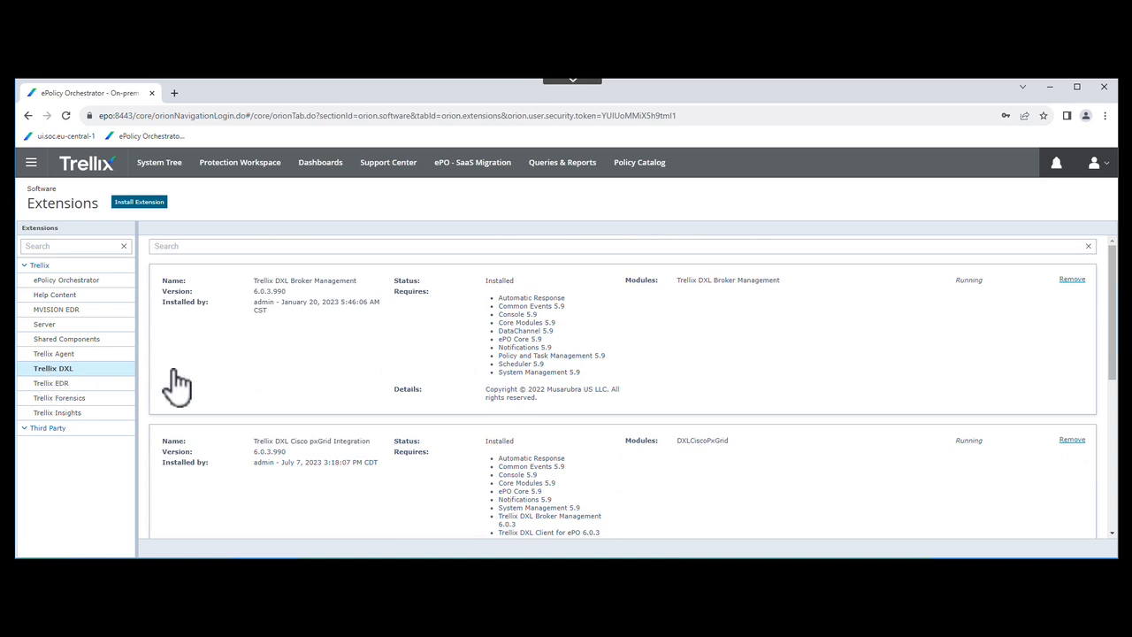
{"action": "left_click_drag", "start_coordinate": [1116, 300], "coordinate": [1112, 252]}
{"action": "left_click", "coordinate": [76, 311]}
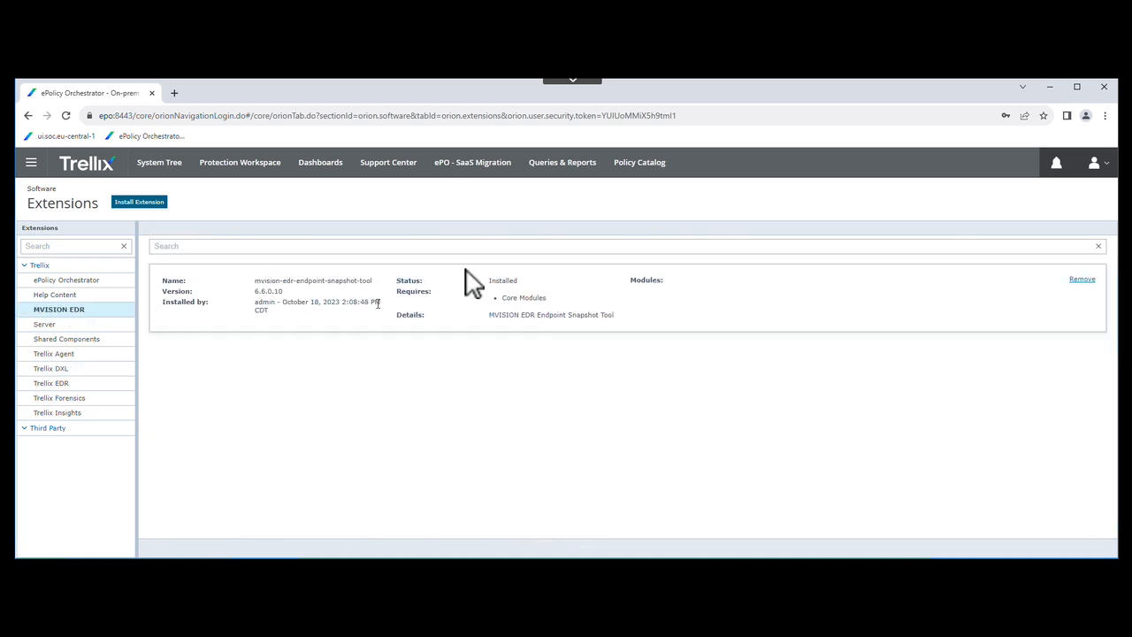
- Open the My Default policy of Trellix EDR from the Policy Catalog for editing and show its advanced settings
{"action": "left_click", "coordinate": [642, 167]}
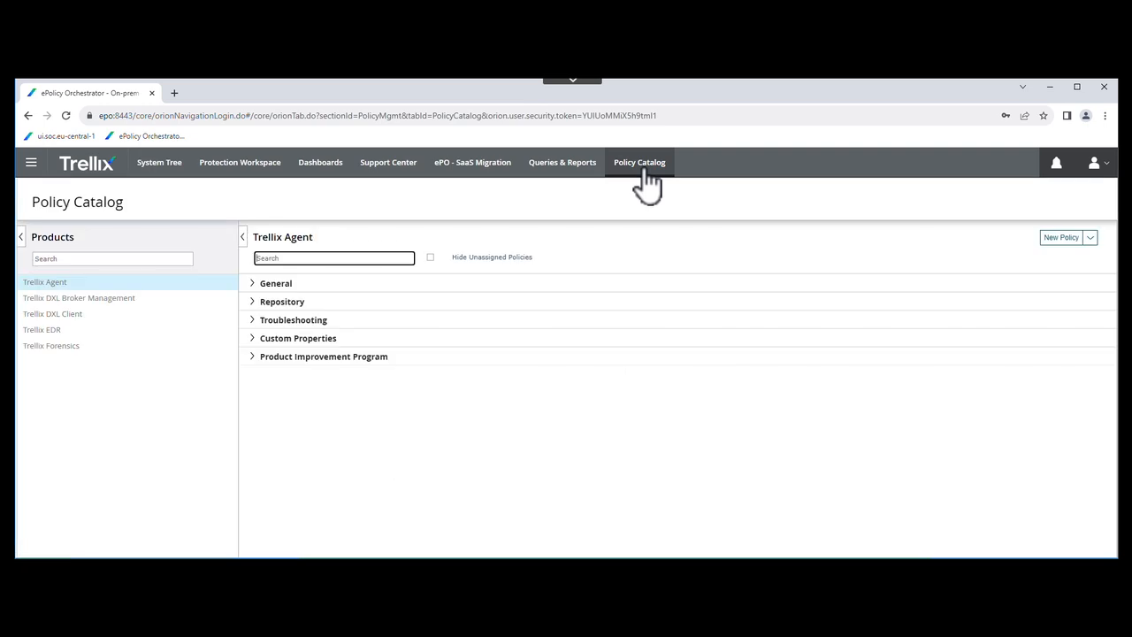
{"action": "left_click", "coordinate": [55, 335]}
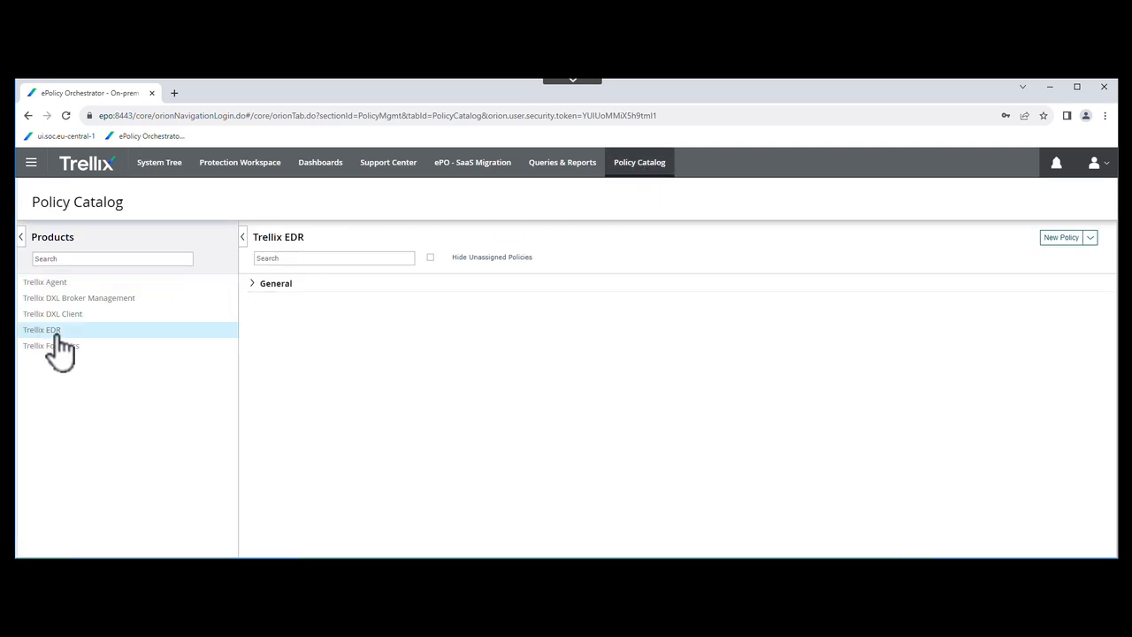
{"action": "left_click", "coordinate": [254, 283]}
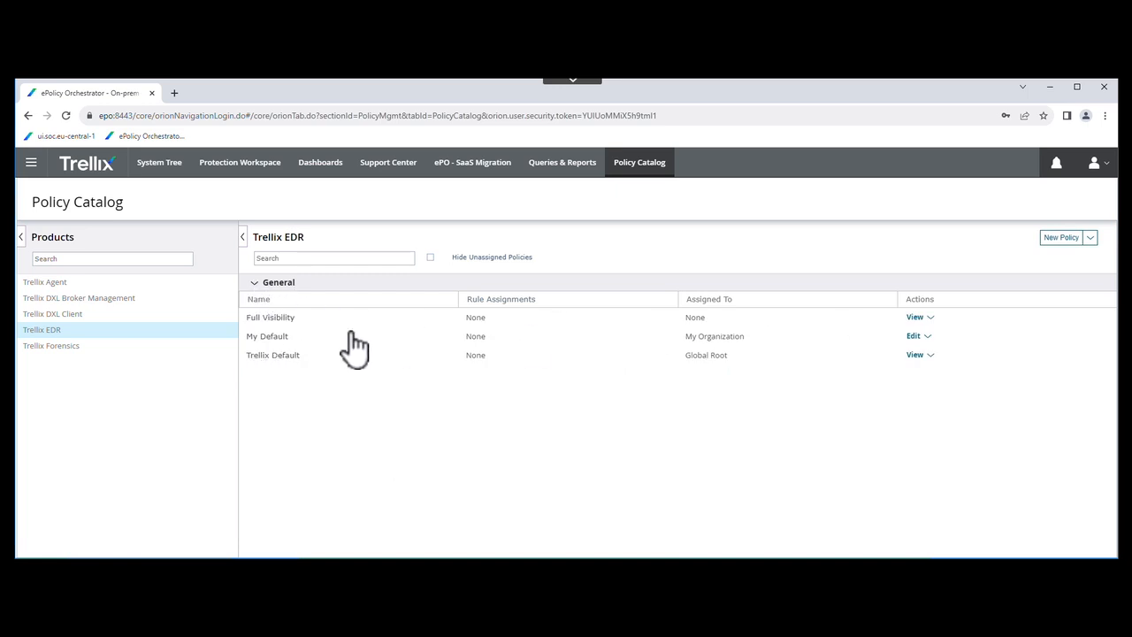
{"action": "left_click", "coordinate": [913, 337]}
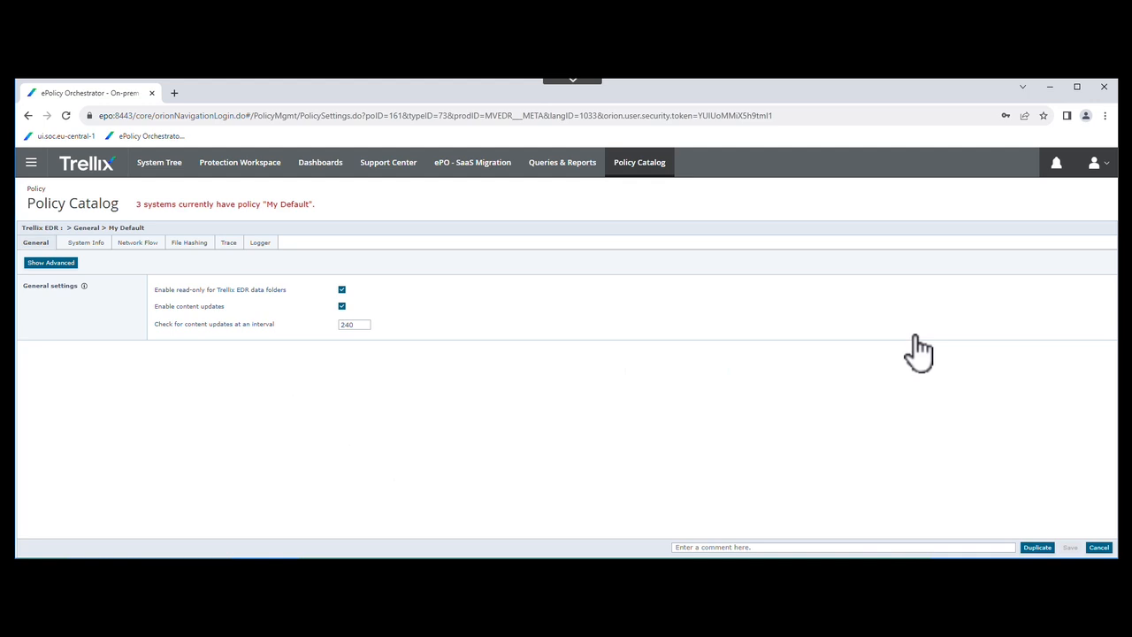
{"action": "left_click", "coordinate": [53, 264]}
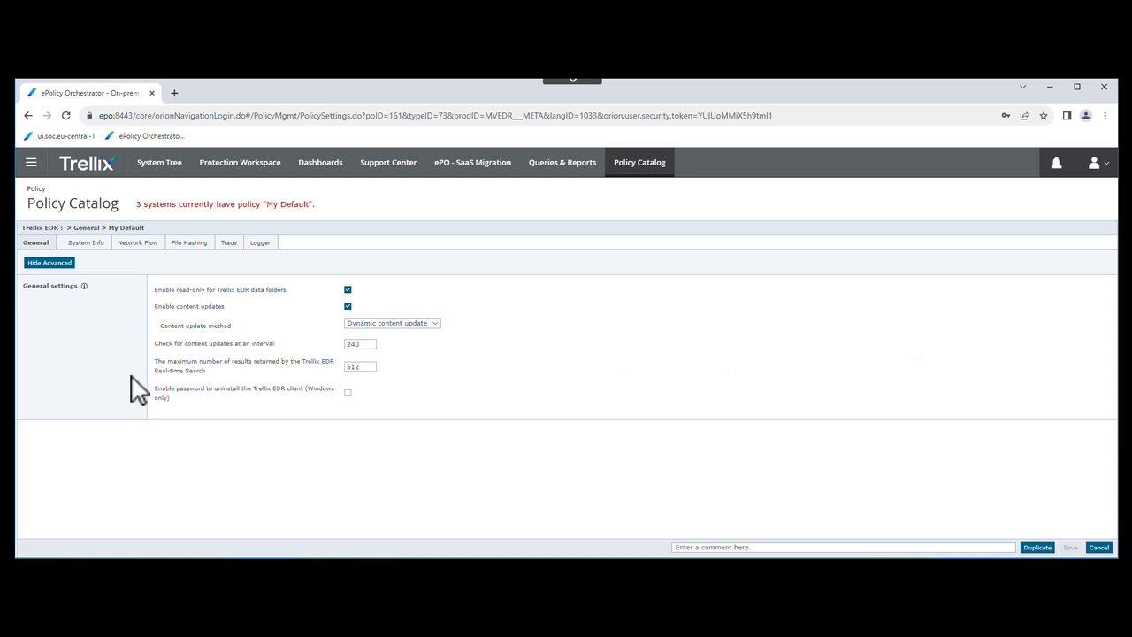
- Enable process history in the System Info settings and collection of TCP/UDP system process information in the Network Flow settings
{"action": "left_click", "coordinate": [86, 244]}
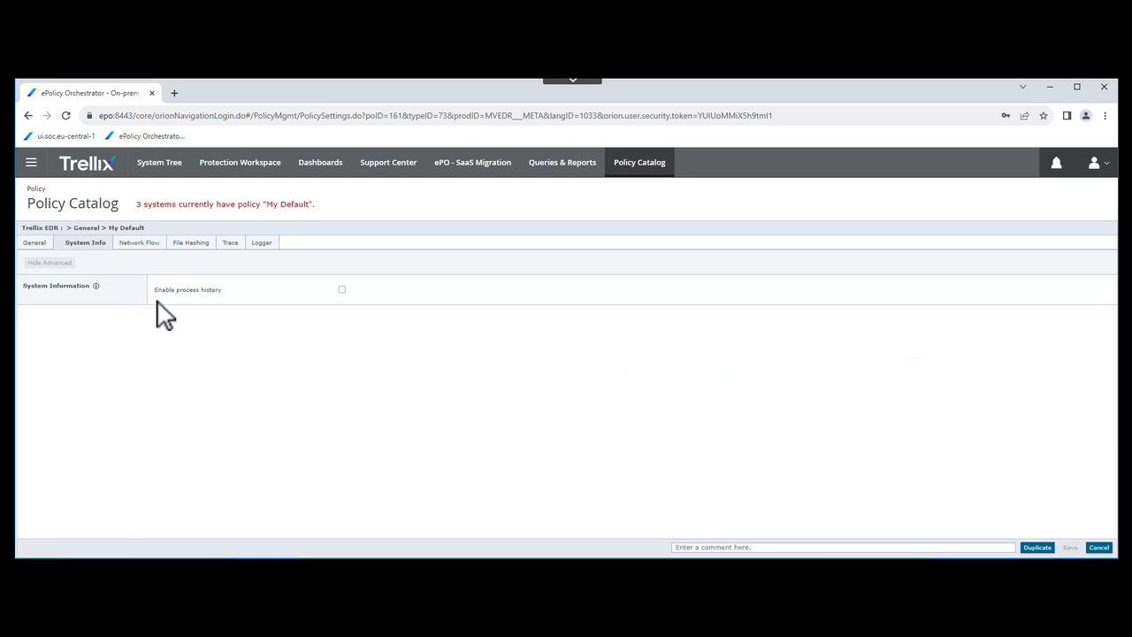
{"action": "left_click", "coordinate": [342, 290]}
{"action": "left_click", "coordinate": [140, 243]}
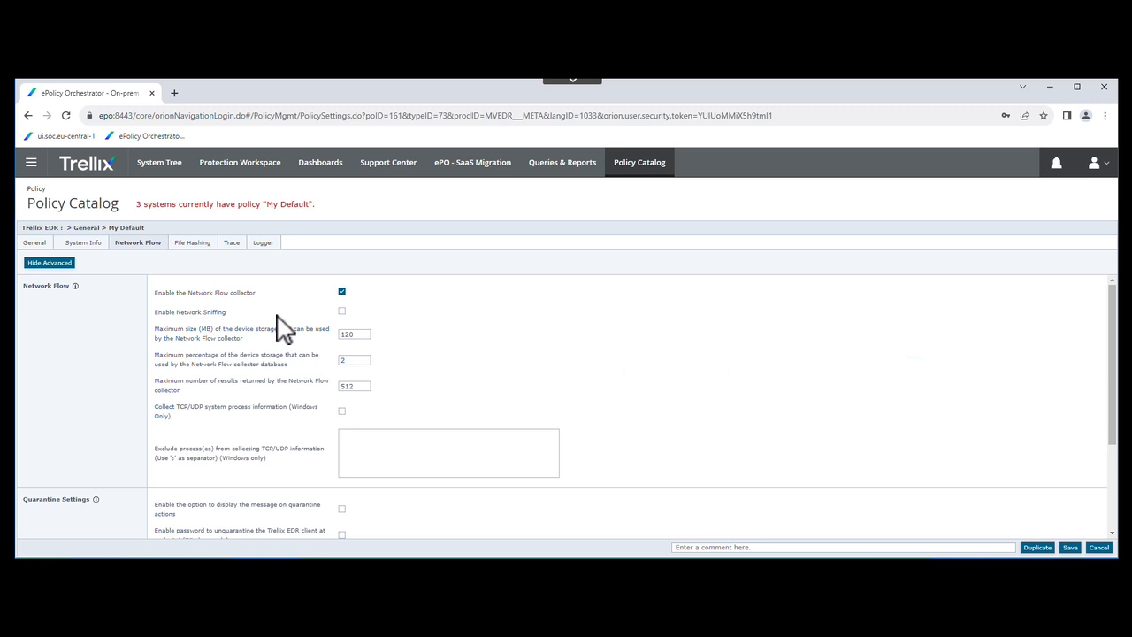
{"action": "left_click", "coordinate": [342, 411]}
- Review the policy's quarantine settings and its File Hashing exclusions for Windows and Linux
{"action": "scroll", "coordinate": [292, 451], "scroll_direction": "down", "scroll_amount": 3}
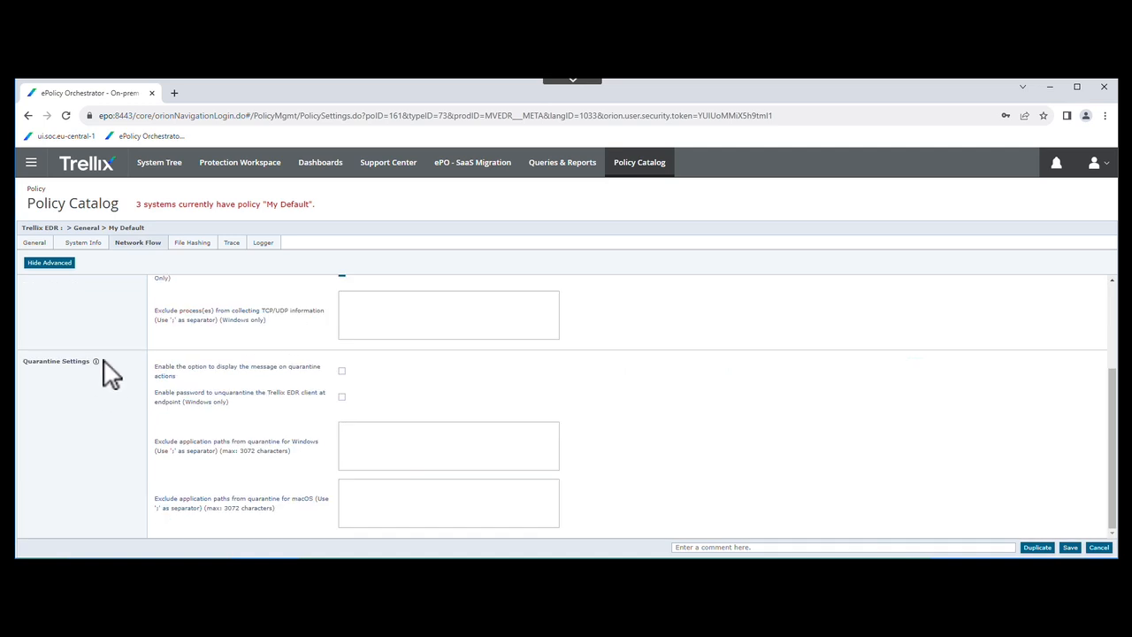
{"action": "left_click", "coordinate": [189, 244]}
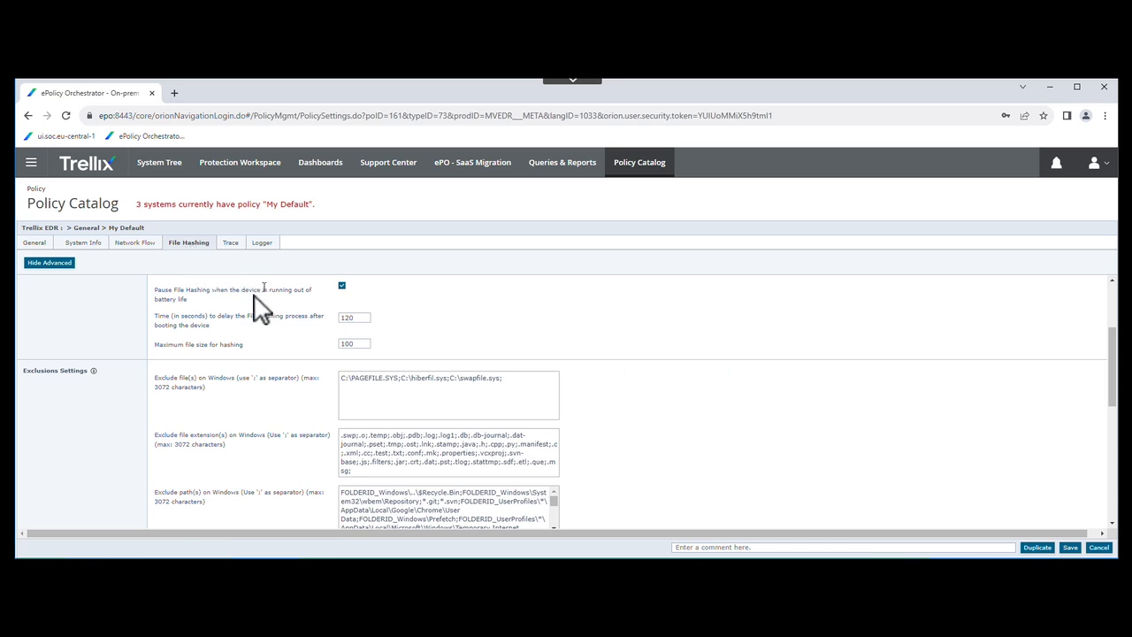
{"action": "scroll", "coordinate": [106, 419], "scroll_direction": "down", "scroll_amount": 2}
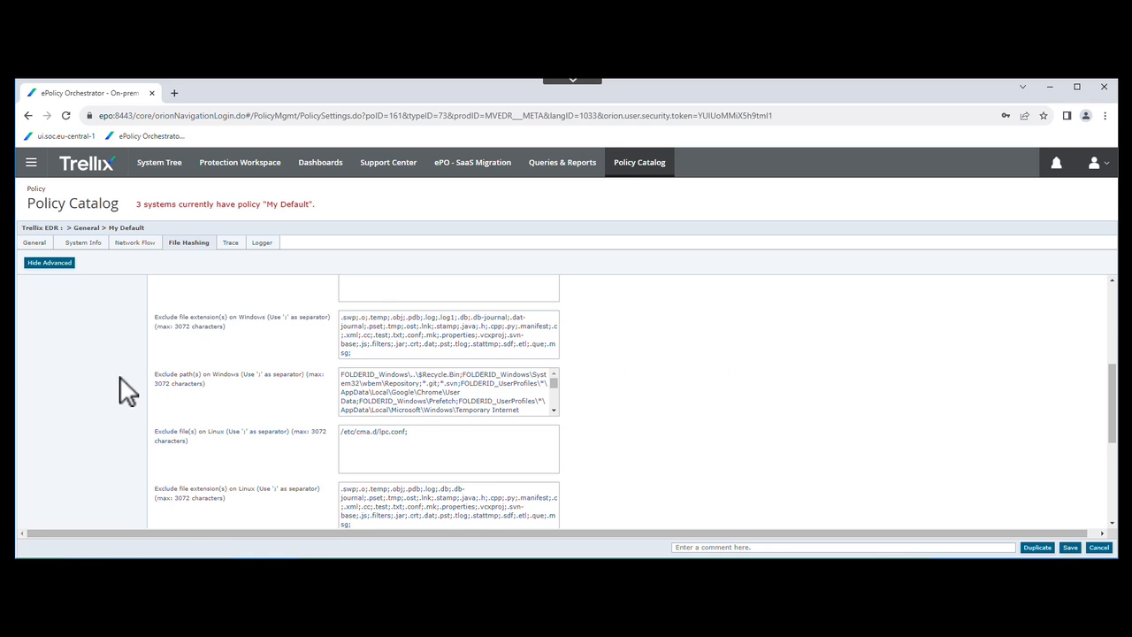
{"action": "scroll", "coordinate": [128, 389], "scroll_direction": "up", "scroll_amount": 2}
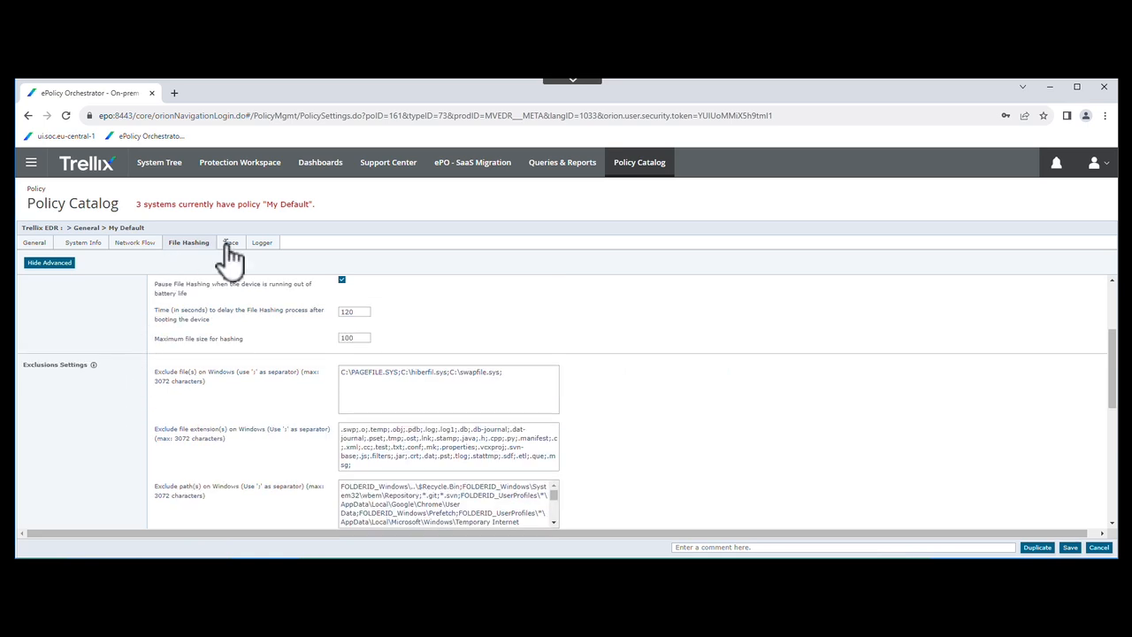
- Review the EDR policy's Trace settings, from the Trace Scanner options and exclusions to the AWS S3 settings
{"action": "left_click", "coordinate": [229, 244]}
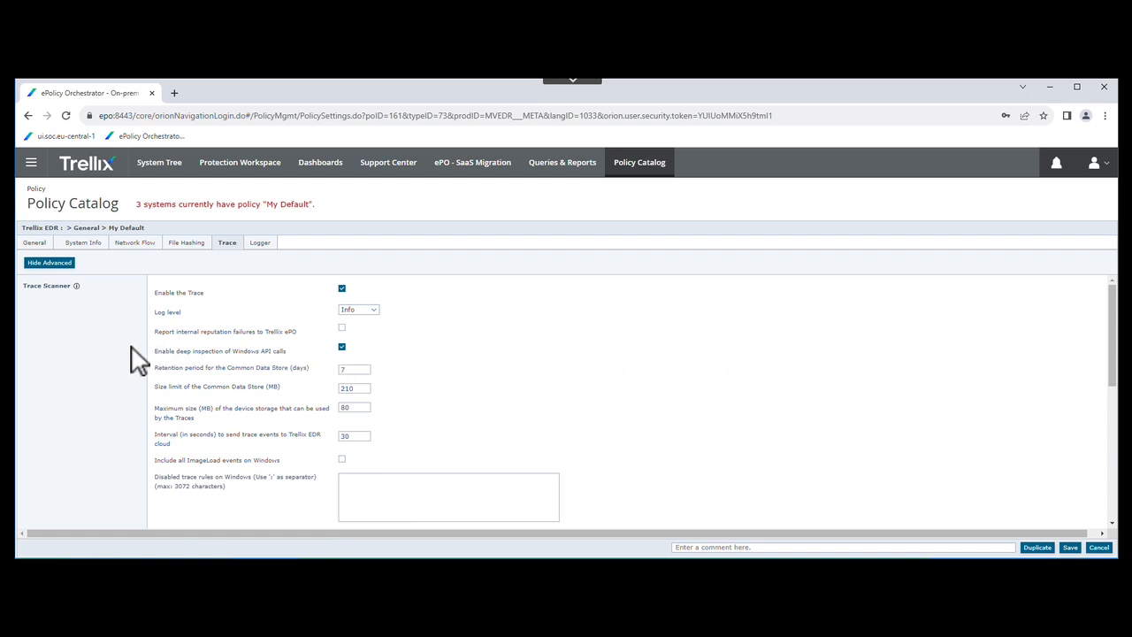
{"action": "scroll", "coordinate": [137, 359], "scroll_direction": "down", "scroll_amount": 1}
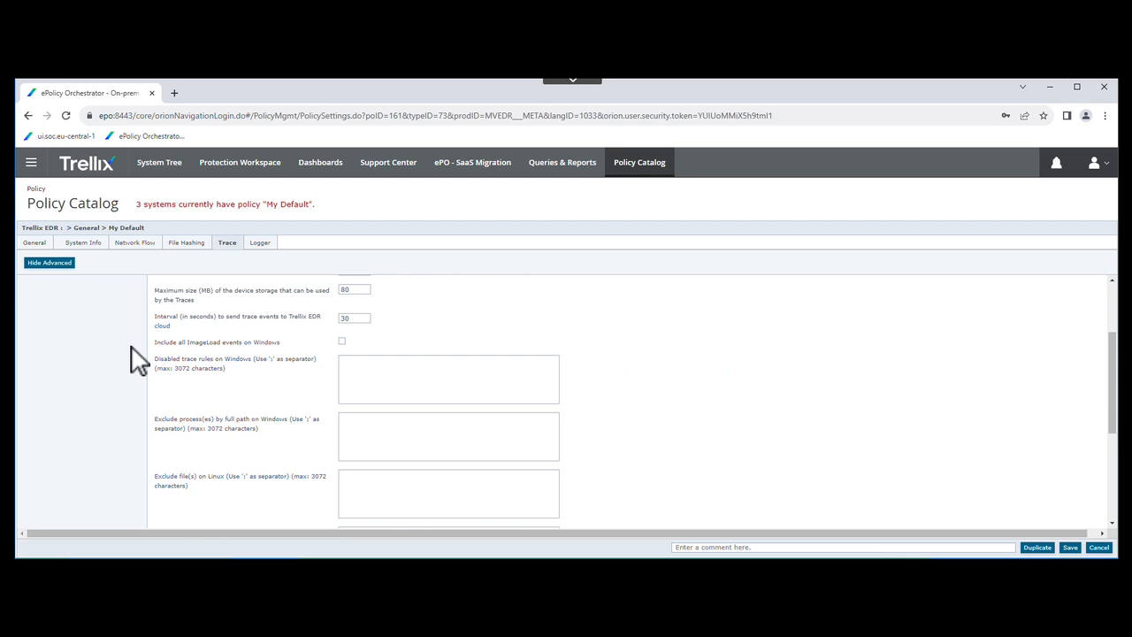
{"action": "scroll", "coordinate": [137, 359], "scroll_direction": "down", "scroll_amount": 1}
{"action": "scroll", "coordinate": [137, 358], "scroll_direction": "down", "scroll_amount": 1}
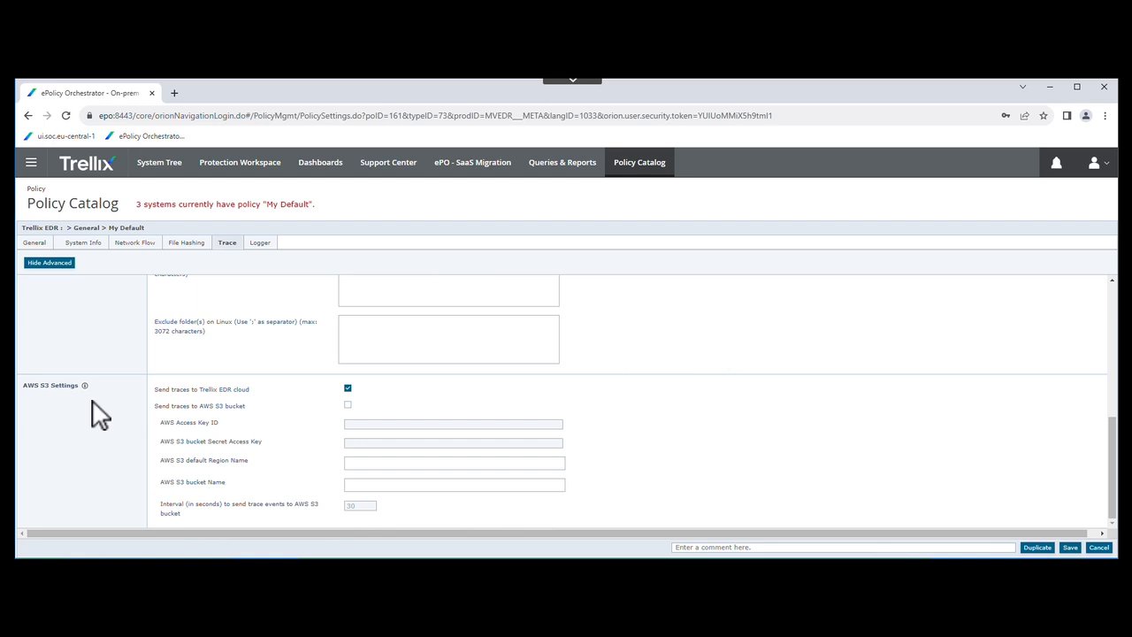
- Review the policy's Logger settings, including the available log levels, and save the My Default policy
{"action": "left_click", "coordinate": [260, 244]}
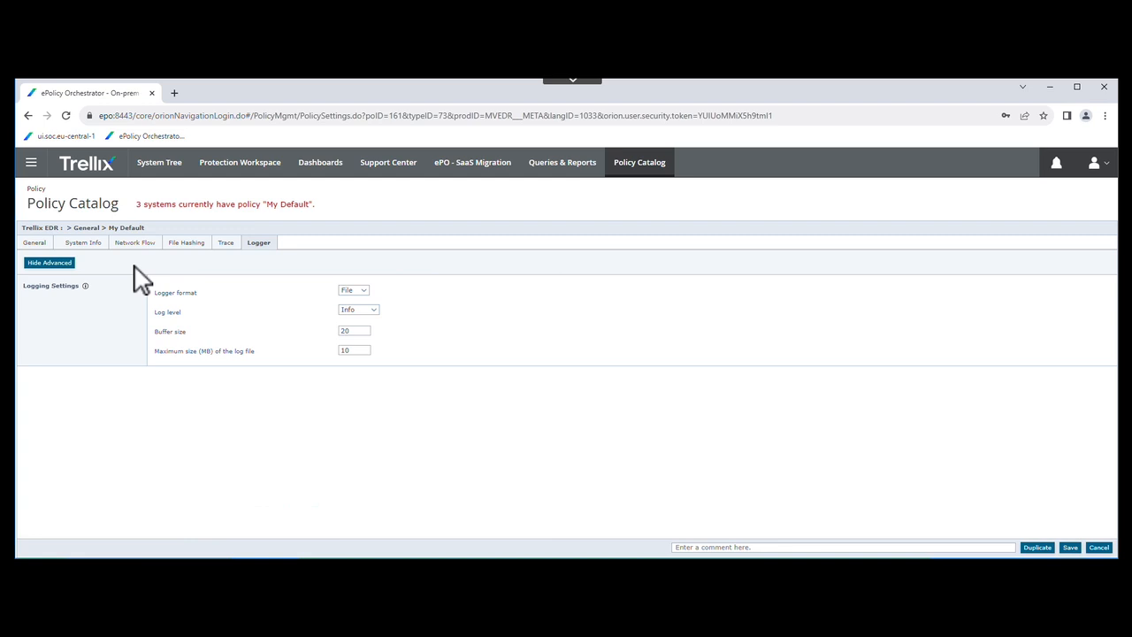
{"action": "left_click", "coordinate": [378, 312]}
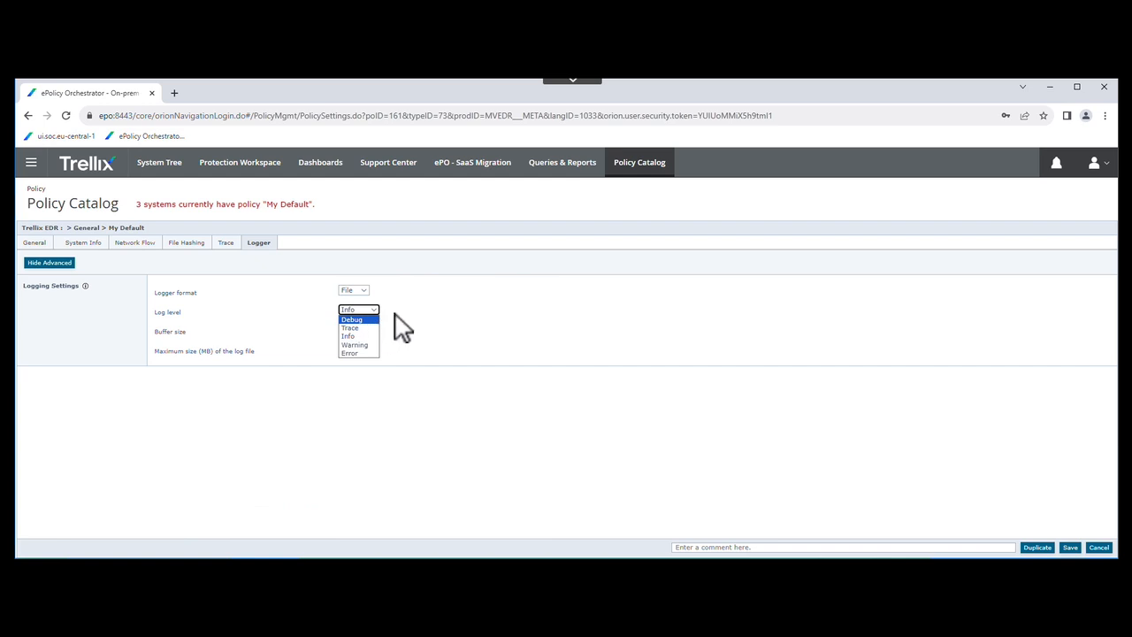
{"action": "left_click", "coordinate": [409, 309]}
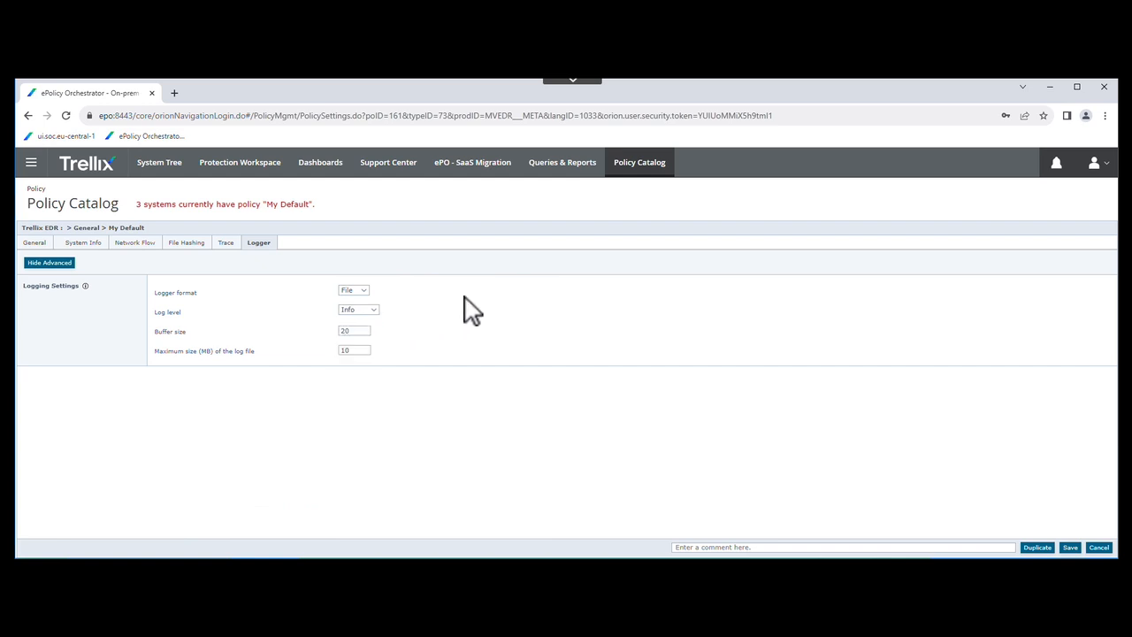
{"action": "left_click", "coordinate": [1078, 547]}
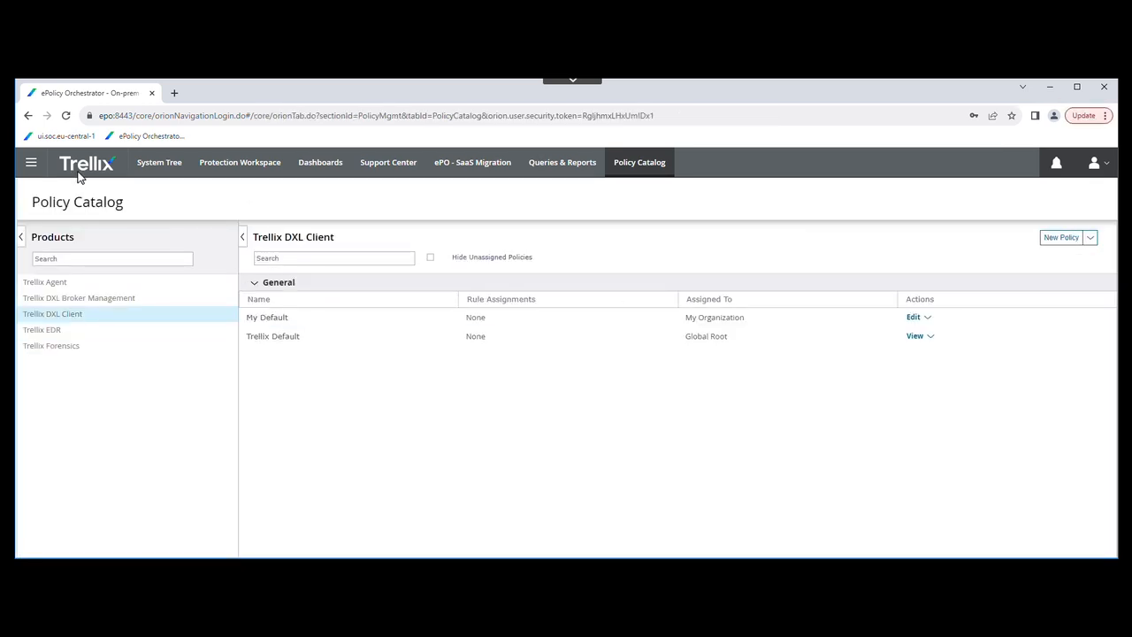
- Open Trellix EDR Settings in Server Settings for editing and review the cloud services, connection, Forward API and email notification options
{"action": "left_click", "coordinate": [32, 165]}
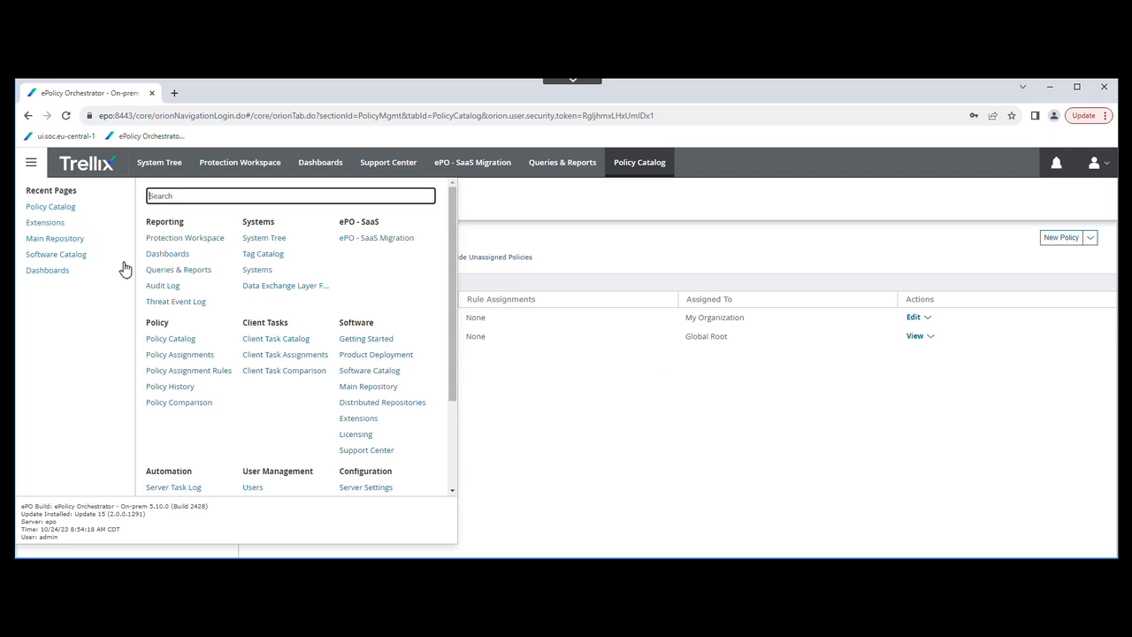
{"action": "left_click", "coordinate": [367, 489]}
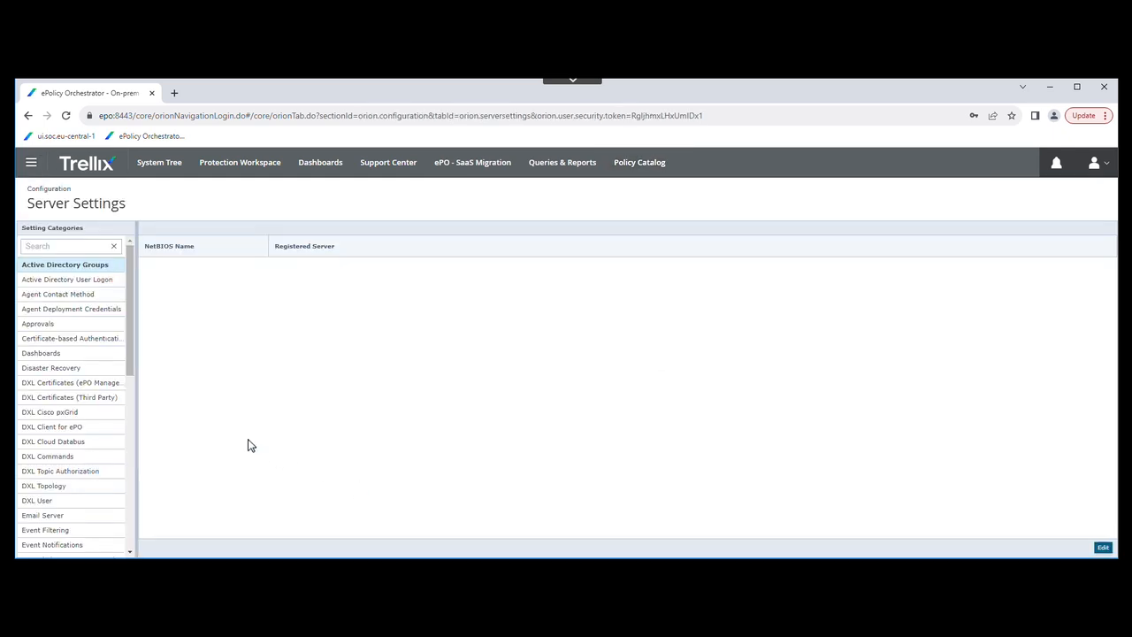
{"action": "left_click_drag", "start_coordinate": [133, 275], "coordinate": [144, 478]}
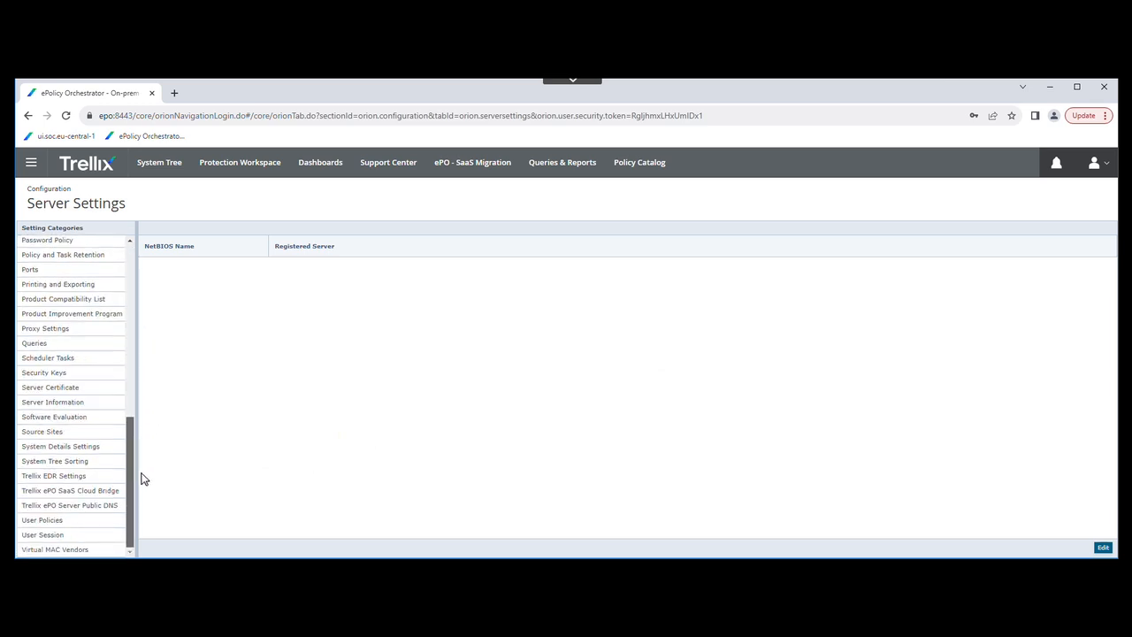
{"action": "left_click", "coordinate": [86, 479]}
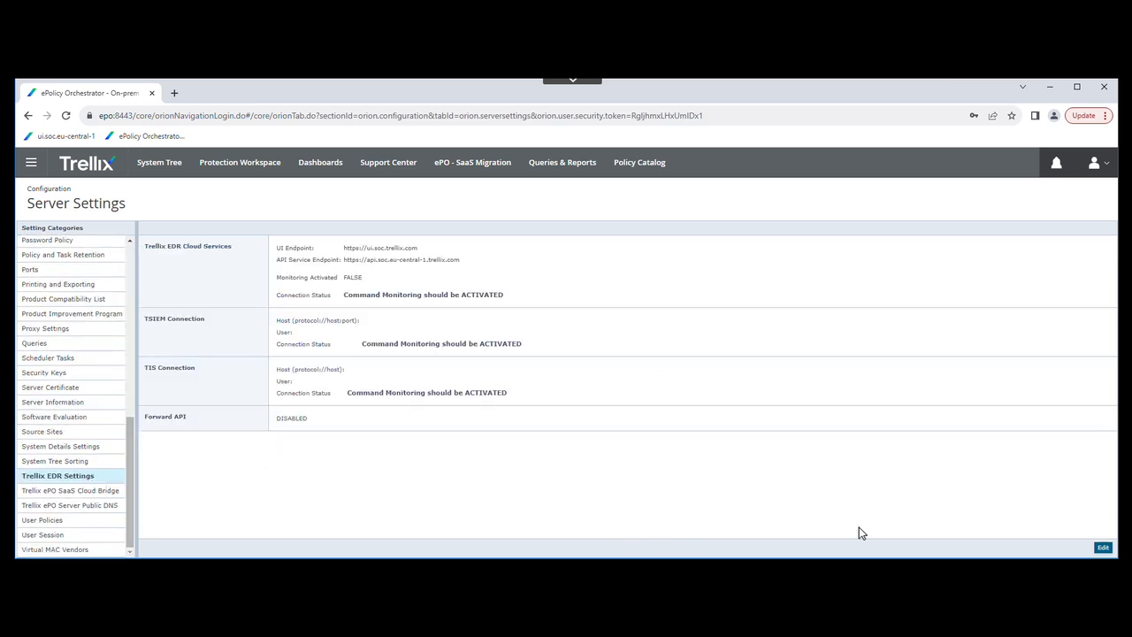
{"action": "left_click", "coordinate": [1102, 548]}
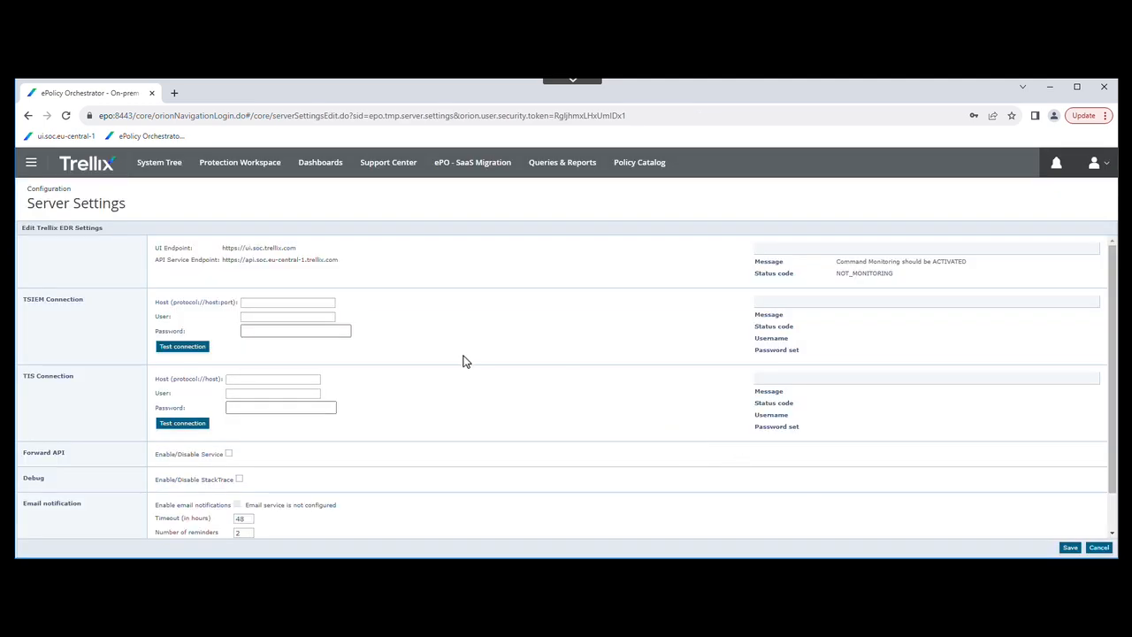
{"action": "scroll", "coordinate": [462, 361], "scroll_direction": "down", "scroll_amount": 1}
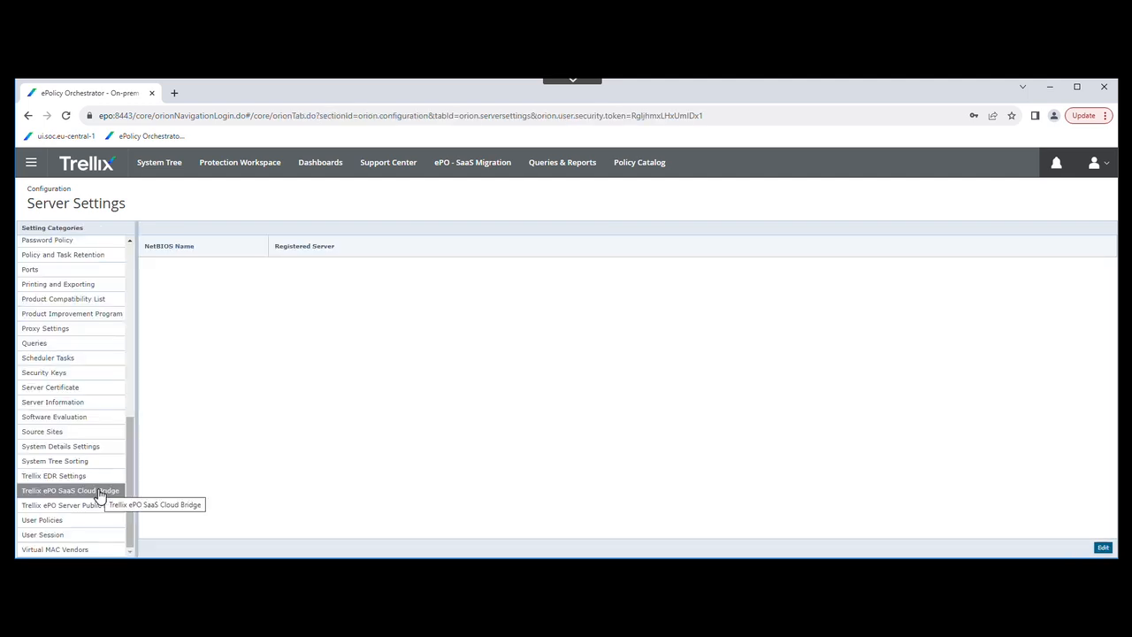
- Check the Trellix ePO SaaS Cloud Bridge link status and the DXL Cloud Databus URL and proxy settings
{"action": "left_click", "coordinate": [100, 494]}
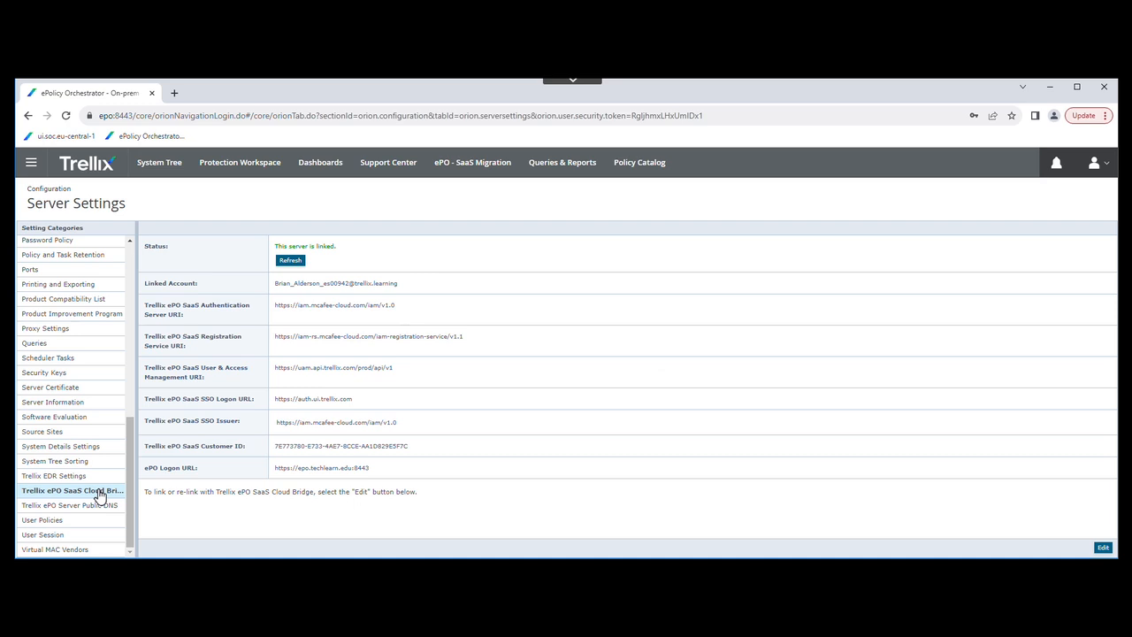
{"action": "scroll", "coordinate": [81, 363], "scroll_direction": "up", "scroll_amount": 5}
{"action": "left_click", "coordinate": [82, 354]}
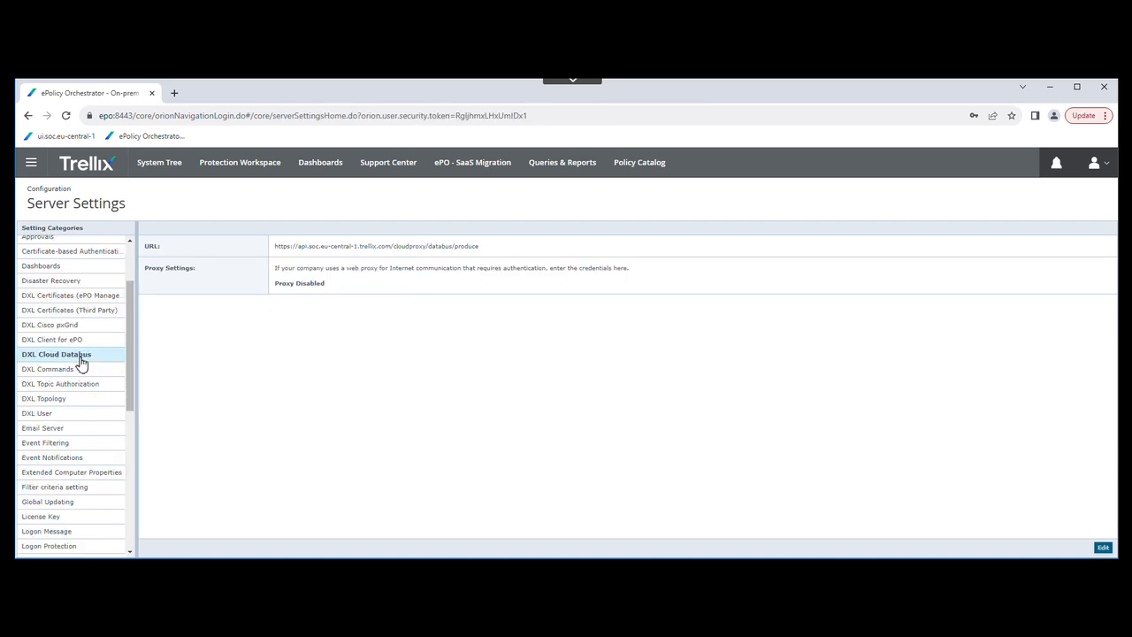